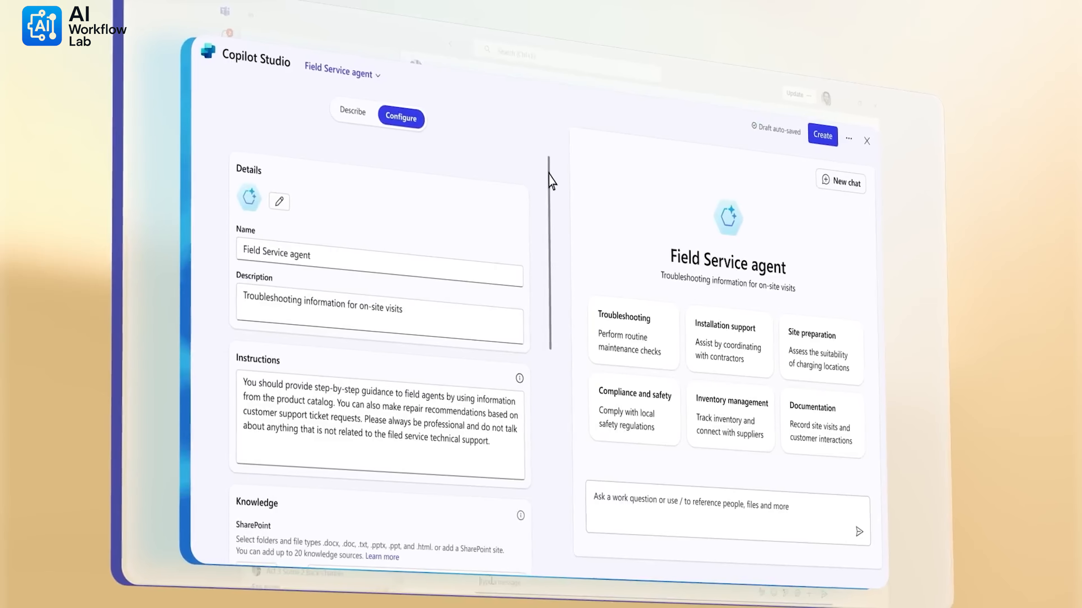
Step: Expand the Field Service agent's organization knowledge sources and enable Dynamics 365 Field Service - customer accounts
left_click_drag(548, 172, 554, 332)
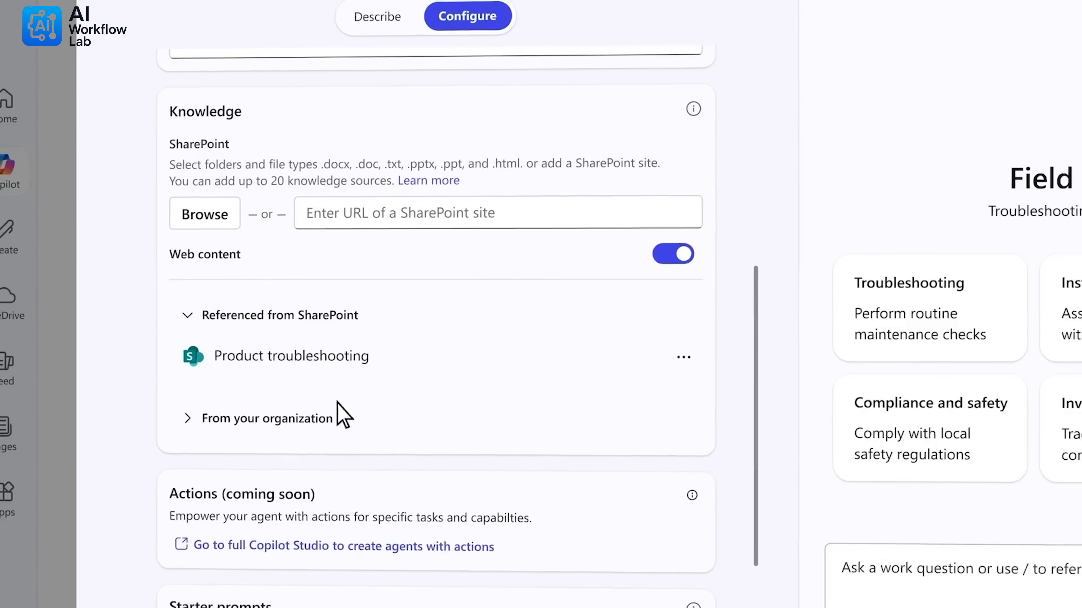
left_click(339, 415)
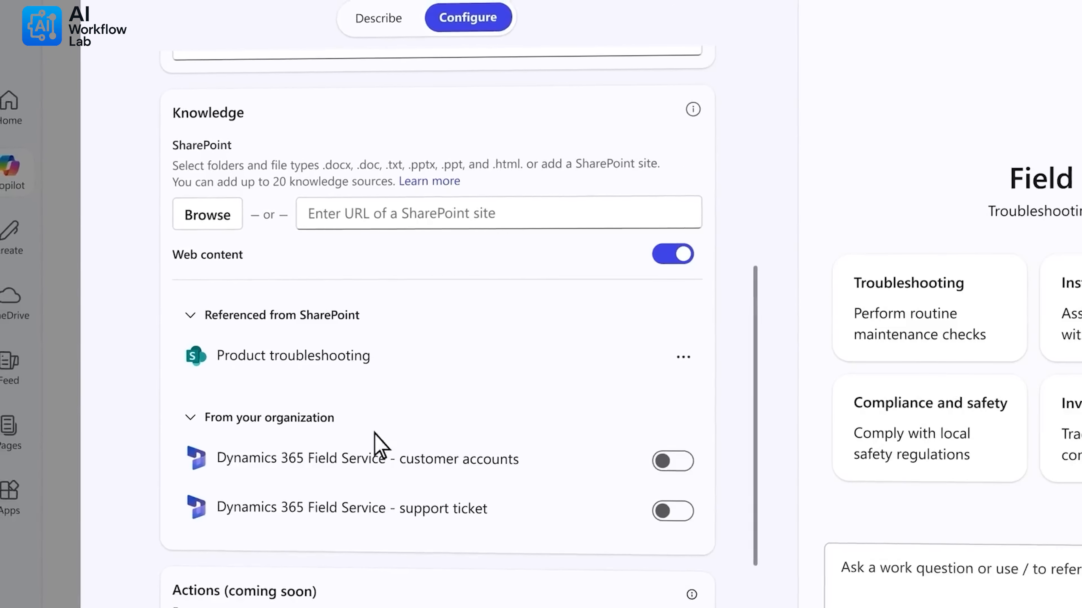
left_click(671, 459)
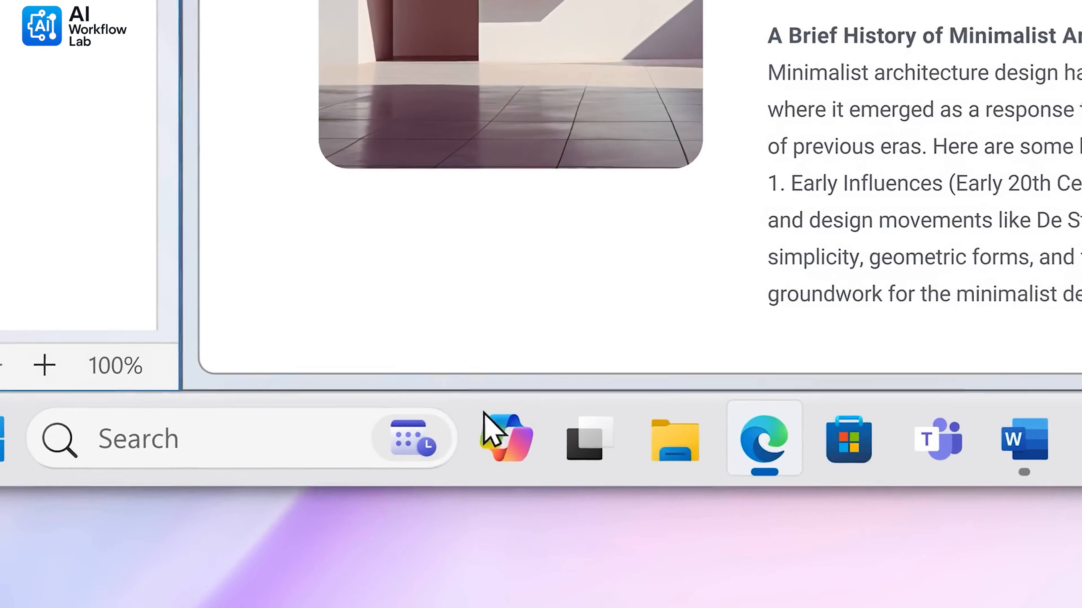
Step: Launch Copilot from the desktop
left_click(505, 453)
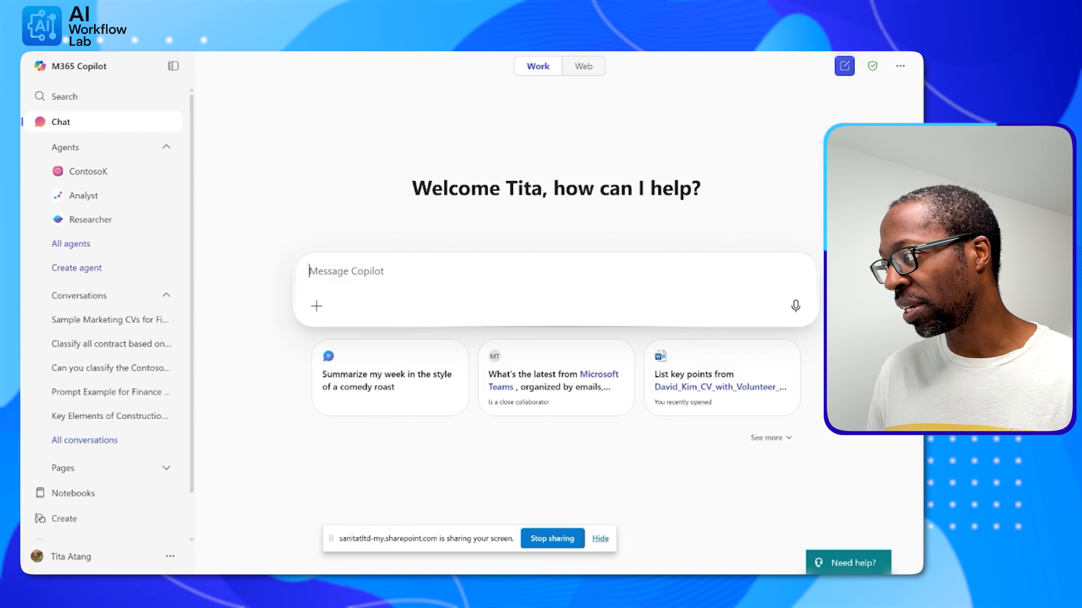
Step: Switch to SharePoint's Resume repository and look through the CVs in the Marketing folder and the job description in JDs
left_click(238, 52)
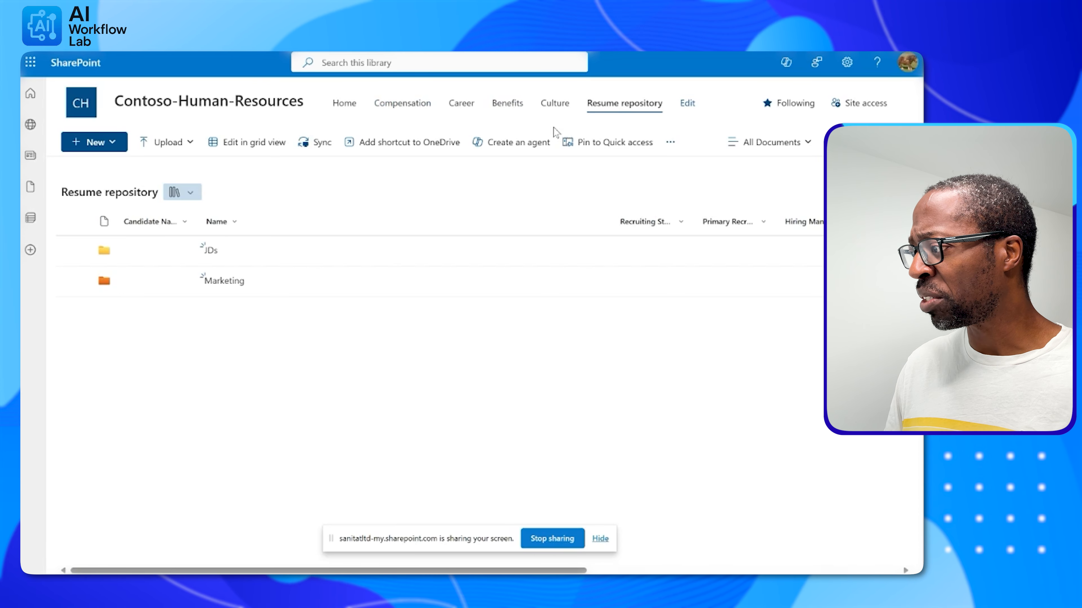
left_click(216, 282)
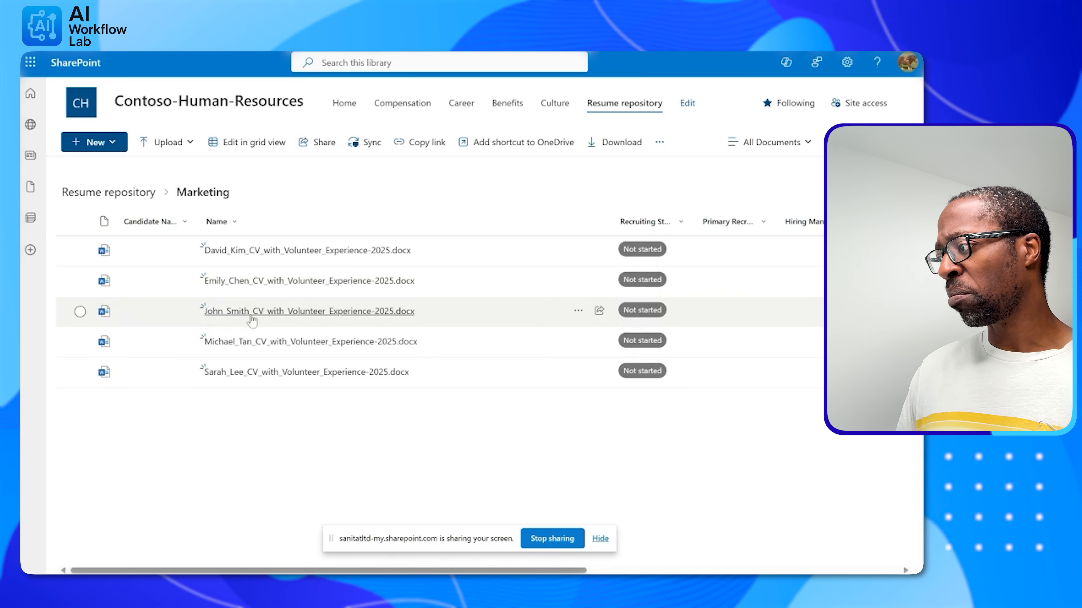
left_click(108, 193)
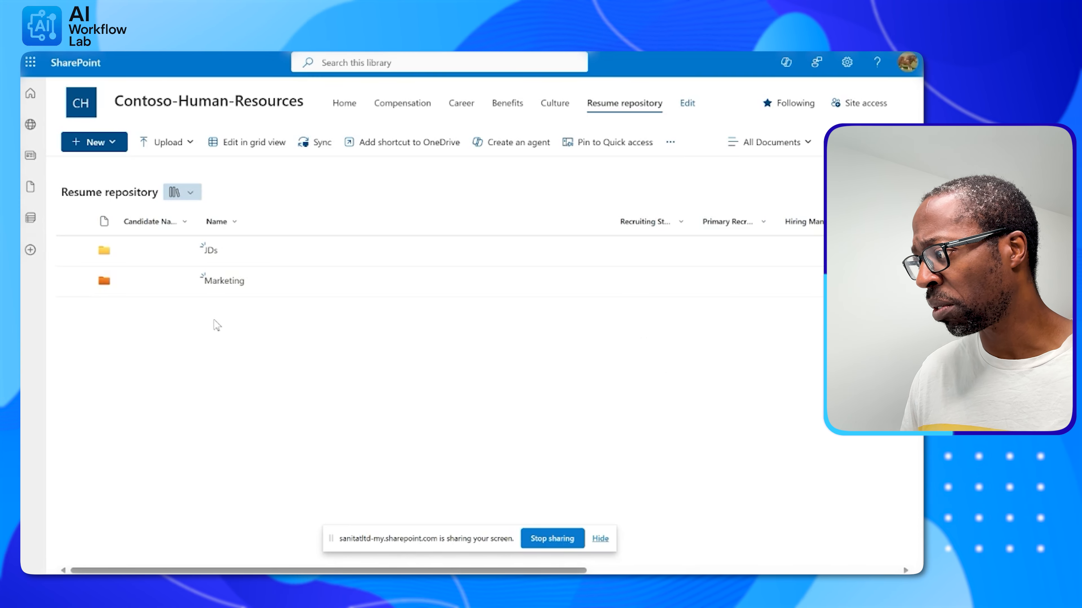
left_click(210, 250)
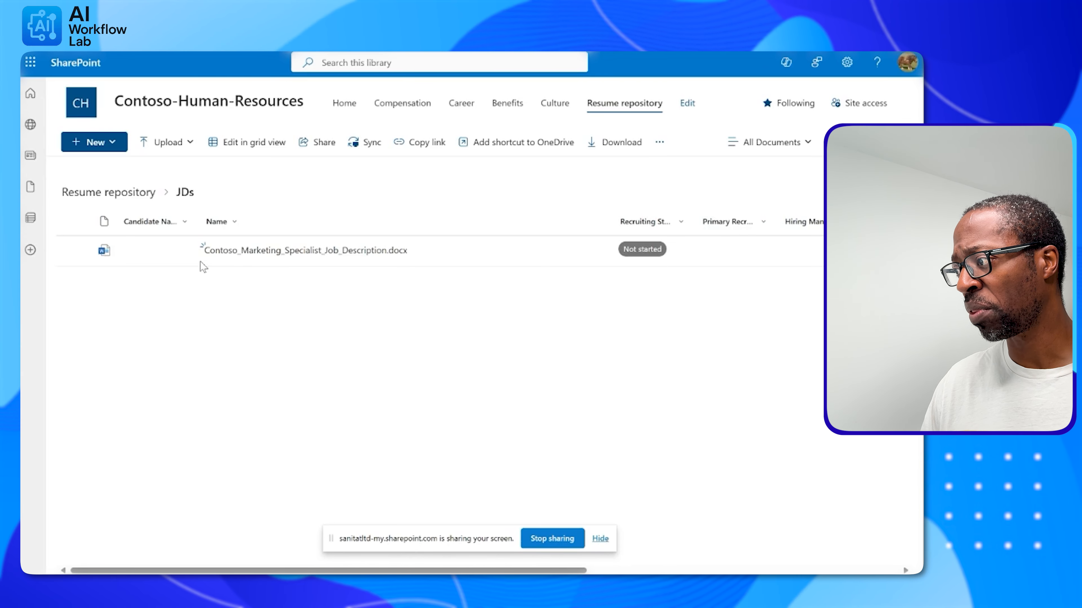
left_click(125, 194)
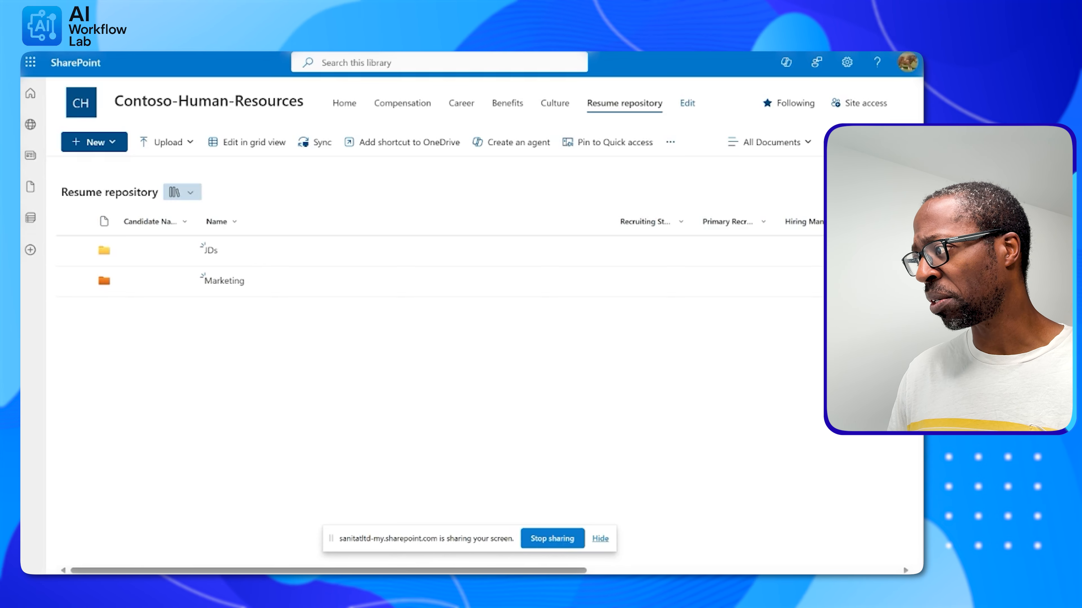
Step: Switch to M365 Copilot, open the contract duration conversation, and try to submit the saved Contoso CV evaluation prompt, checking SharePoint's Marketing folder beforehand
key("ctrl+Tab")
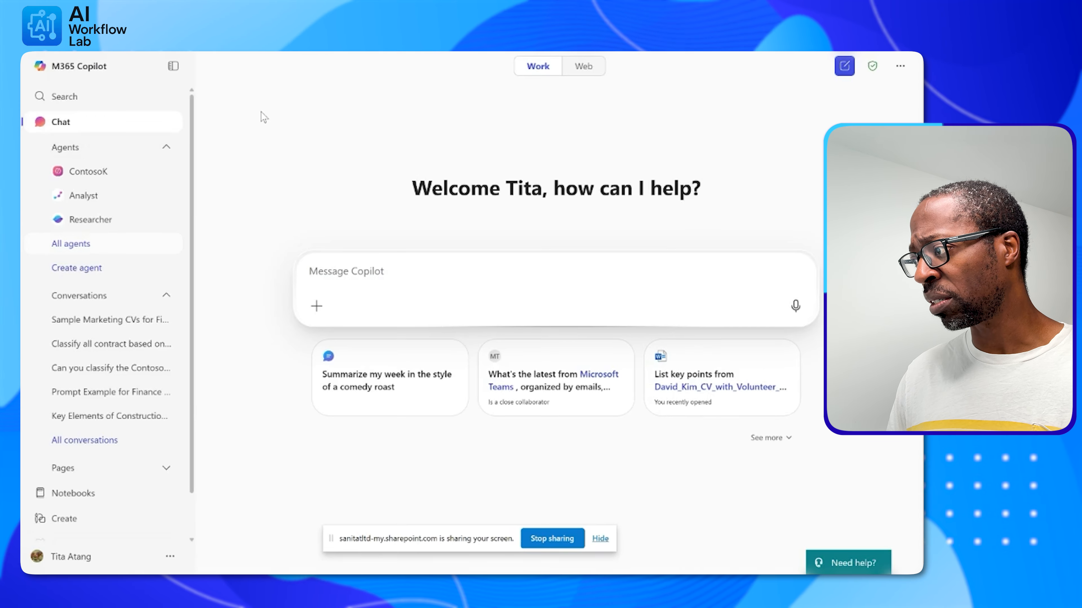
left_click(91, 344)
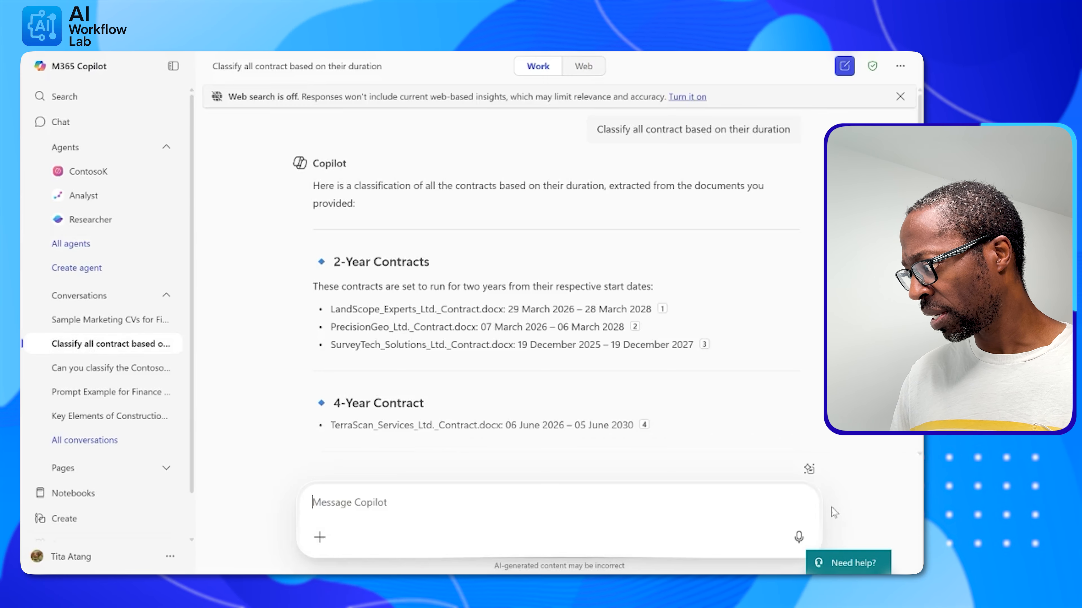
left_click(809, 469)
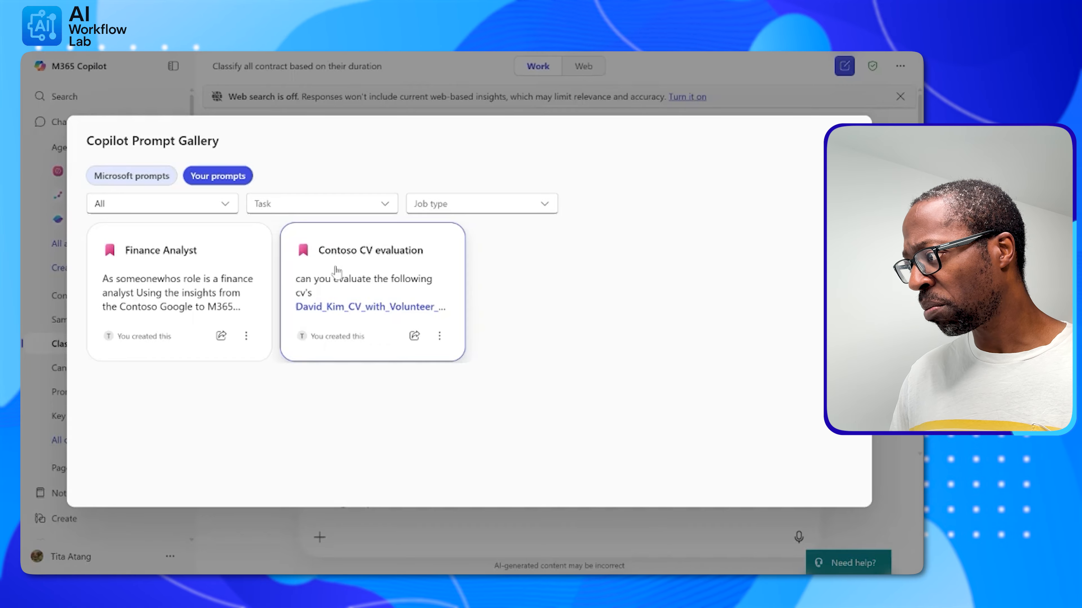
left_click(344, 299)
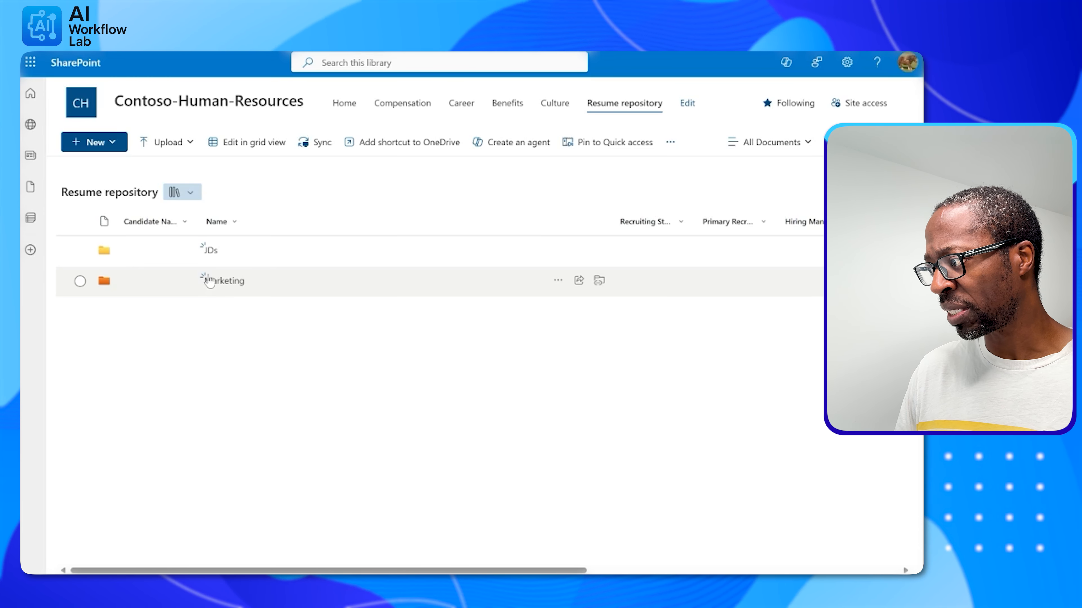
left_click(210, 281)
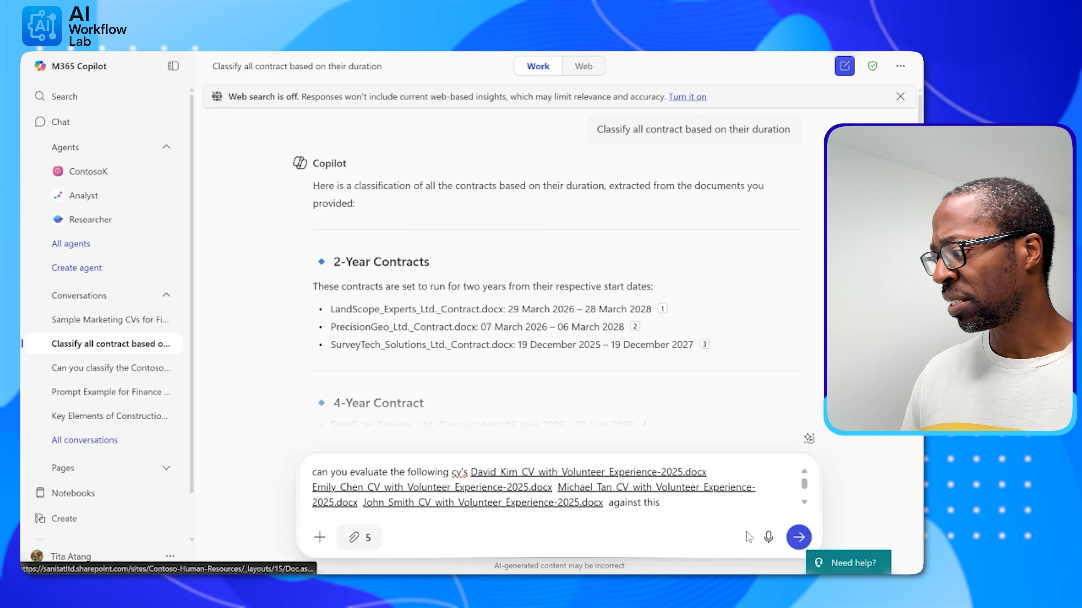
left_click(799, 537)
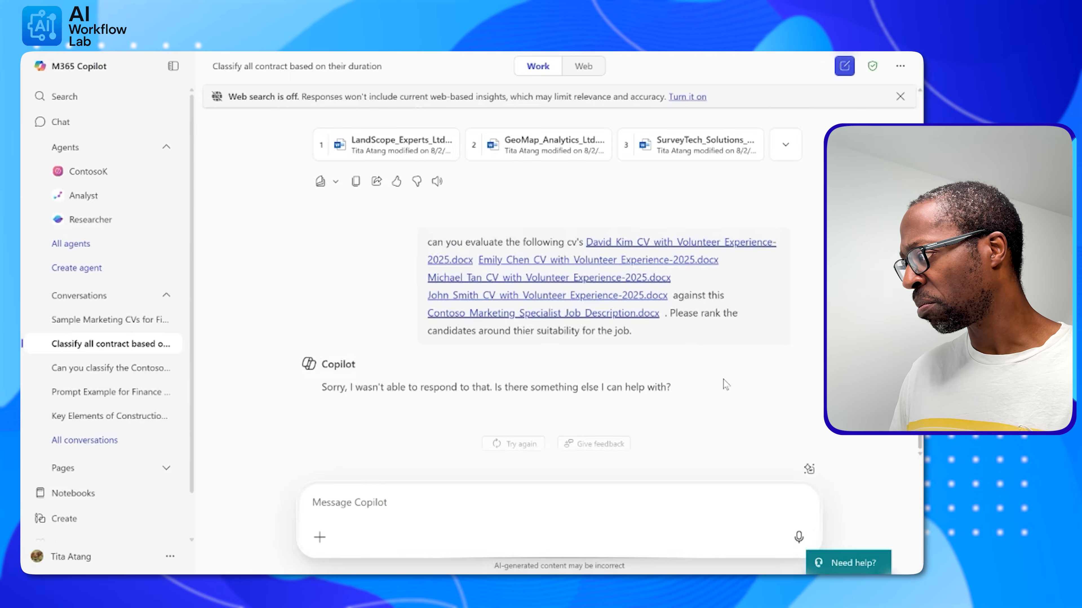
Step: Insert the saved Contoso CV evaluation prompt again and resubmit it in the same conversation
scroll(688, 224, "up", 6)
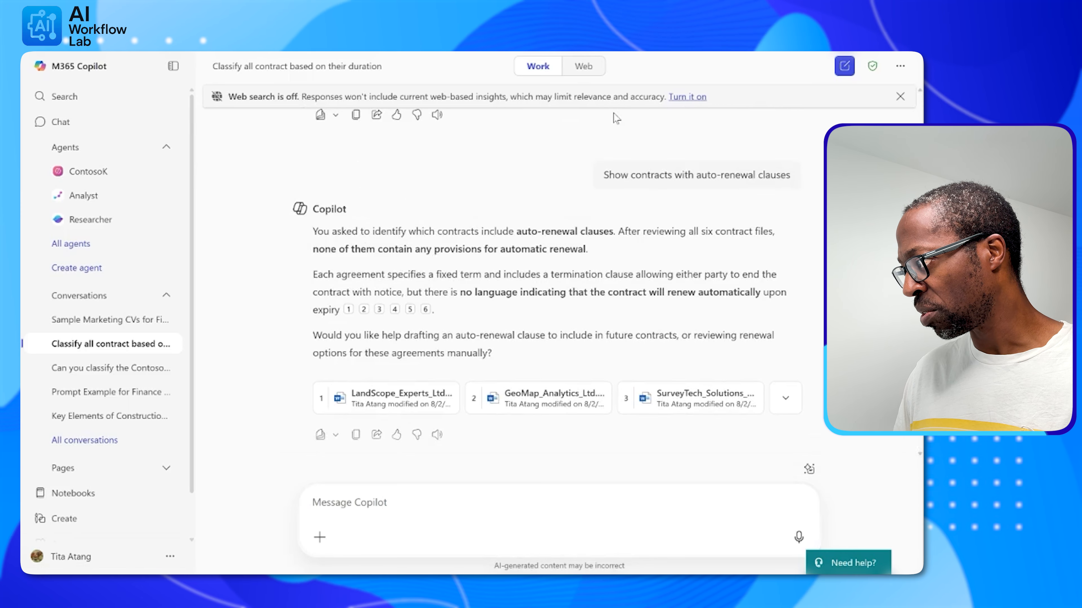
left_click(809, 470)
left_click(367, 253)
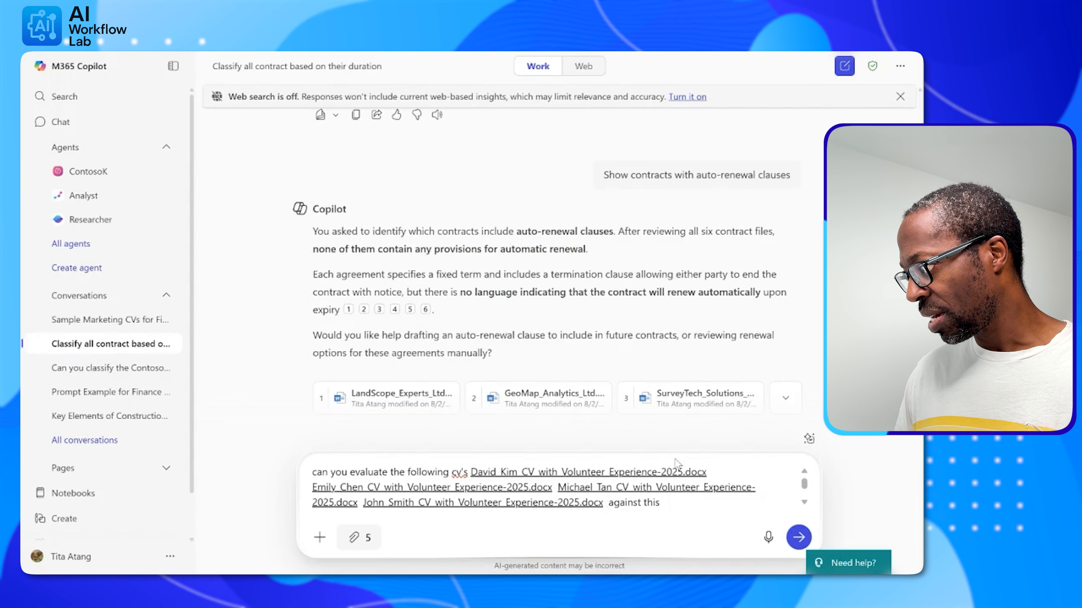
left_click(799, 537)
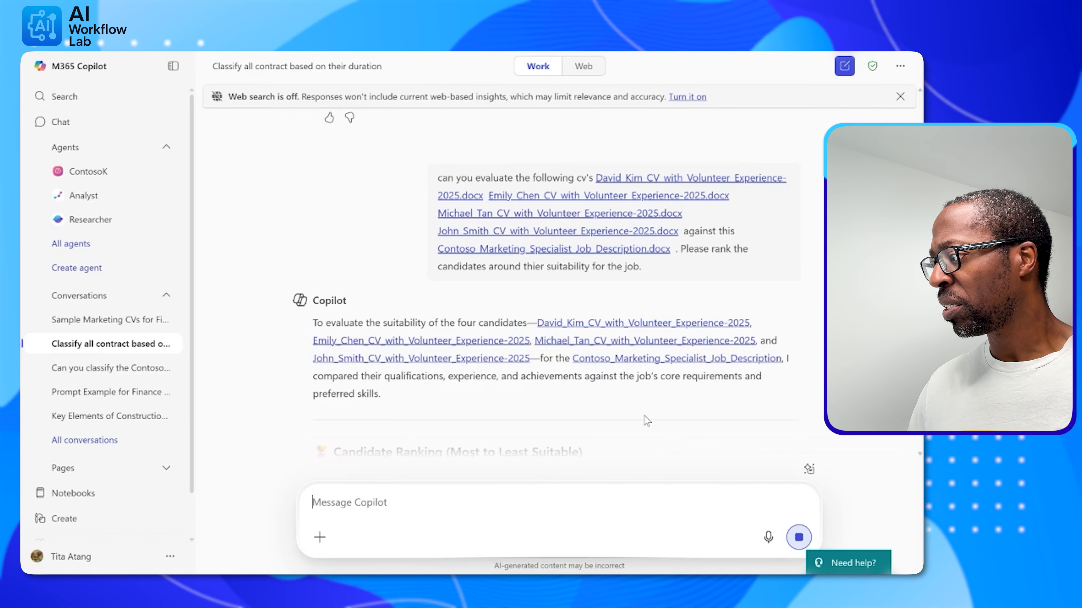
Step: Review the candidate ranking table and fit summaries, and check the source CVs in SharePoint's Marketing folder
scroll(564, 388, "down", 4)
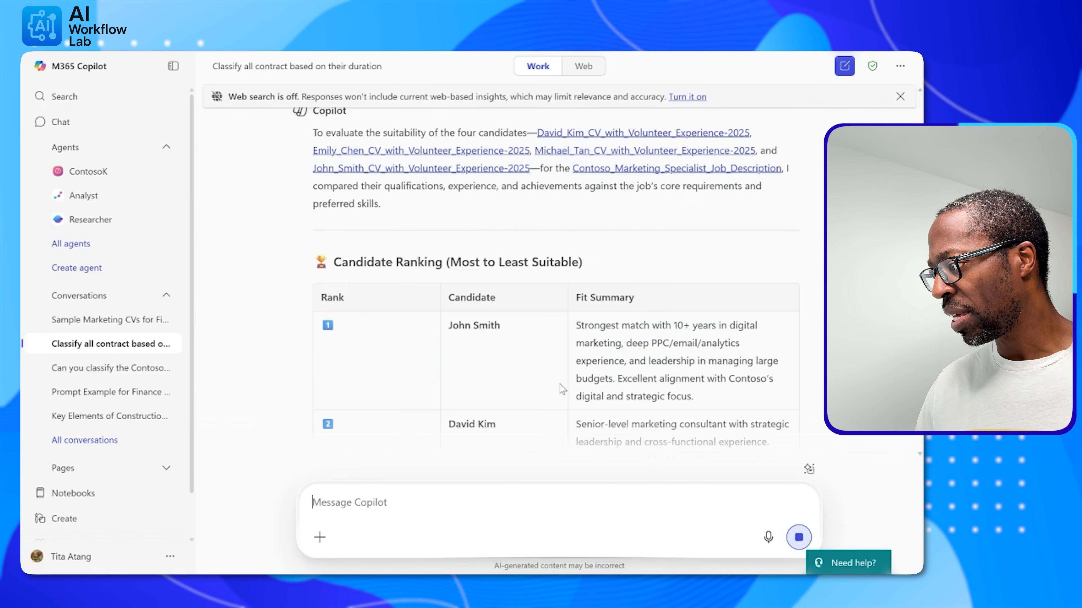
scroll(563, 389, "down", 1)
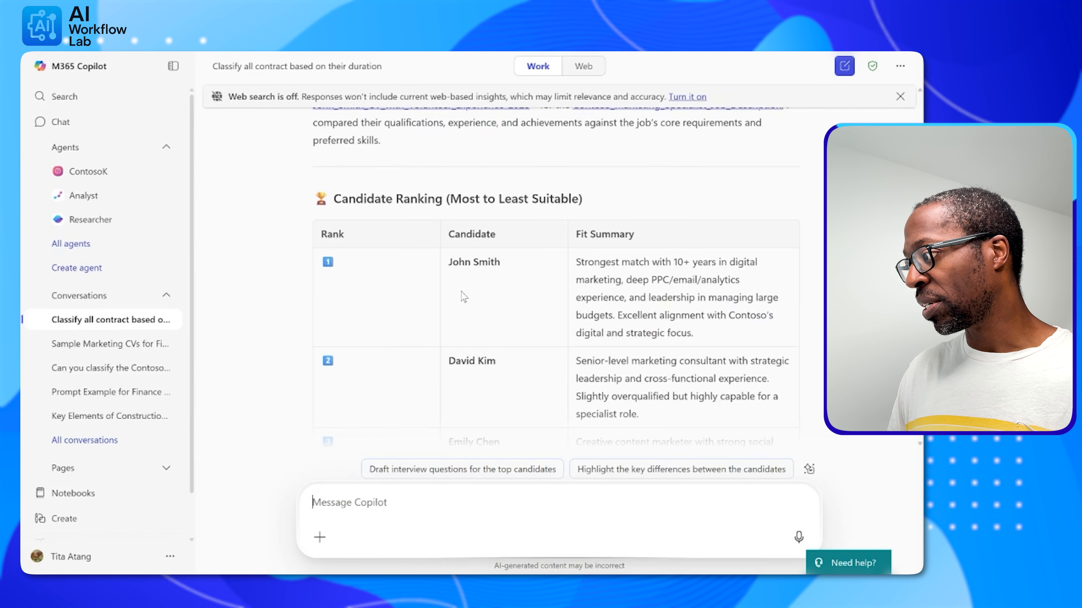
scroll(634, 281, "down", 1)
scroll(634, 282, "down", 4)
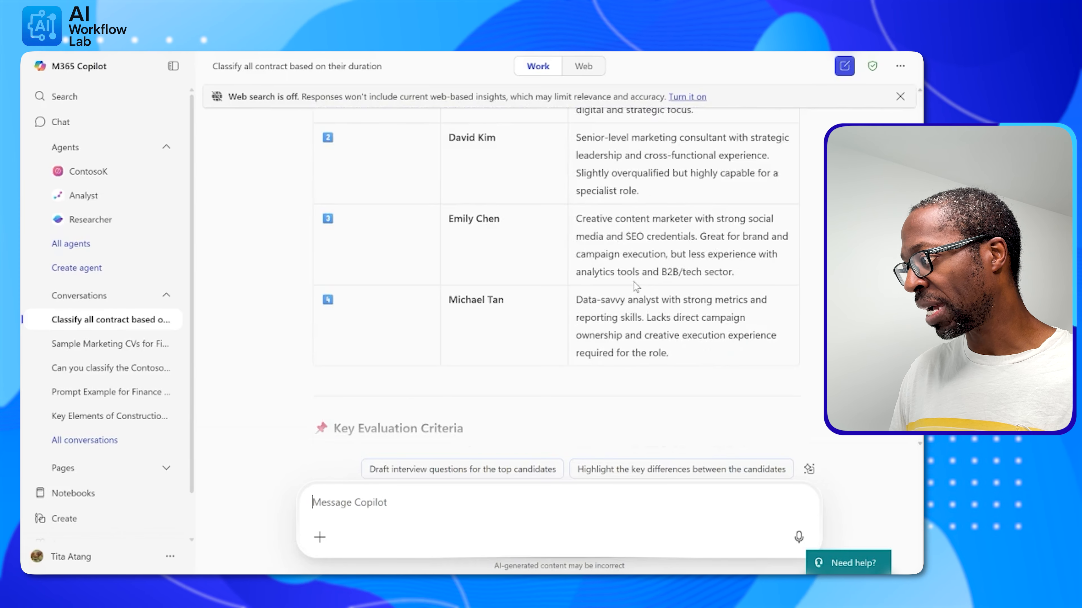
scroll(634, 282, "down", 1)
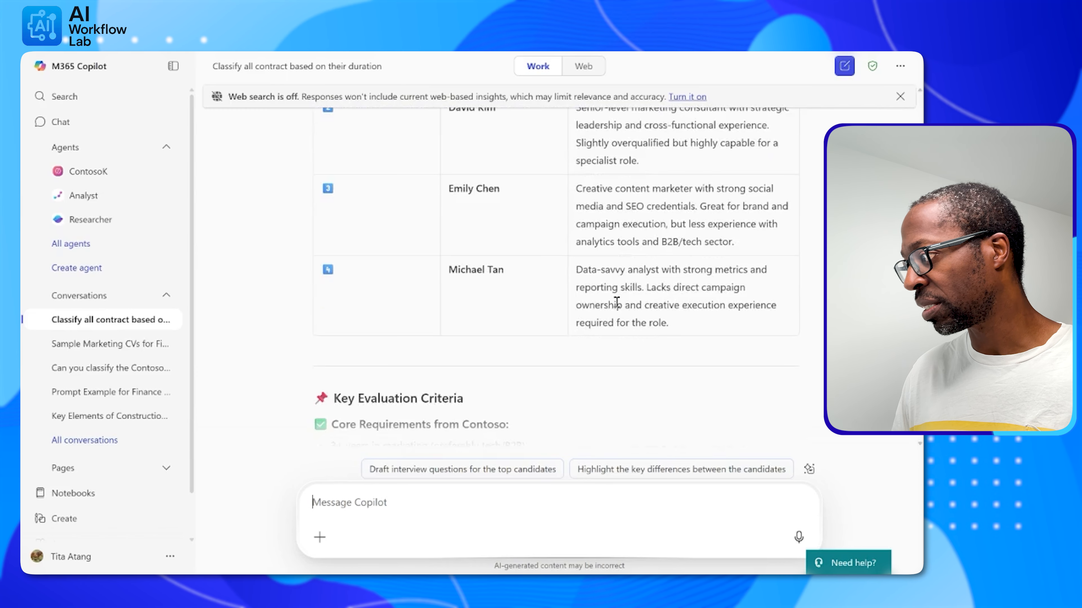
scroll(617, 301, "up", 4)
scroll(604, 303, "up", 1)
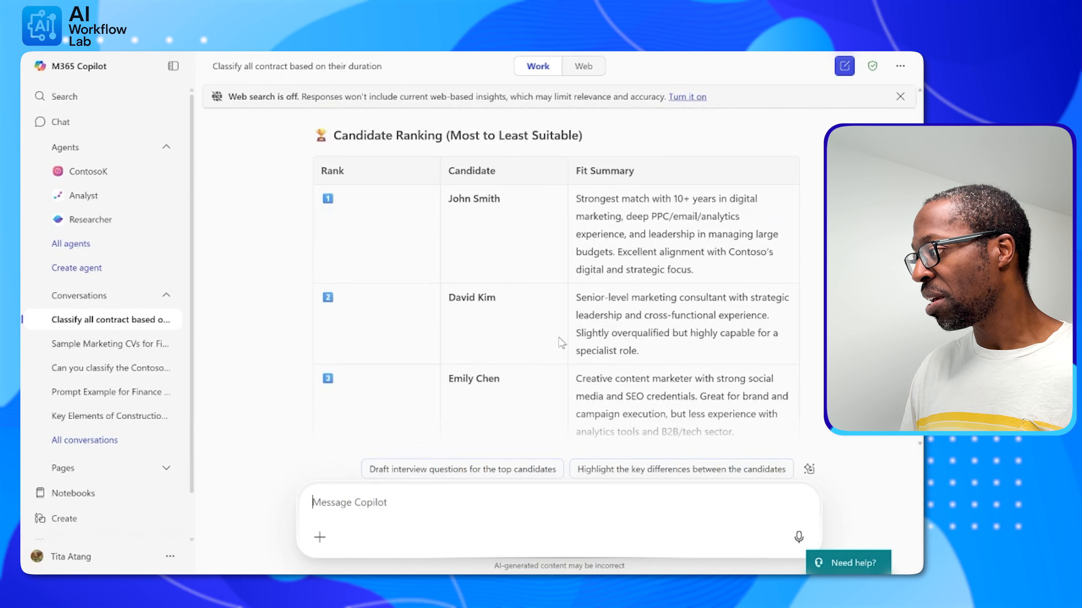
scroll(562, 343, "up", 4)
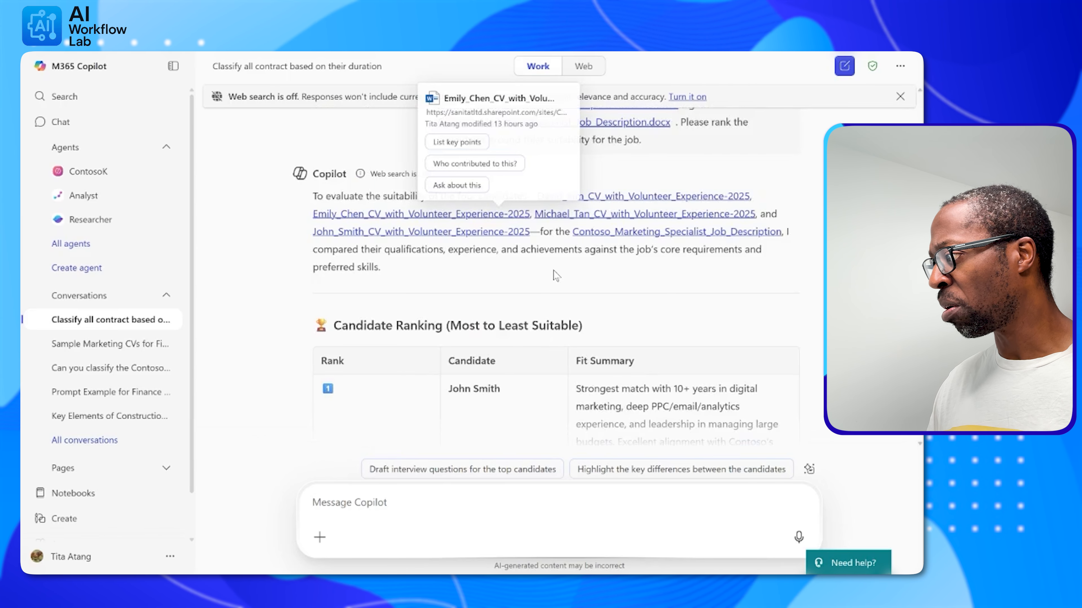
mouse_move(663, 238)
key("ctrl+Tab")
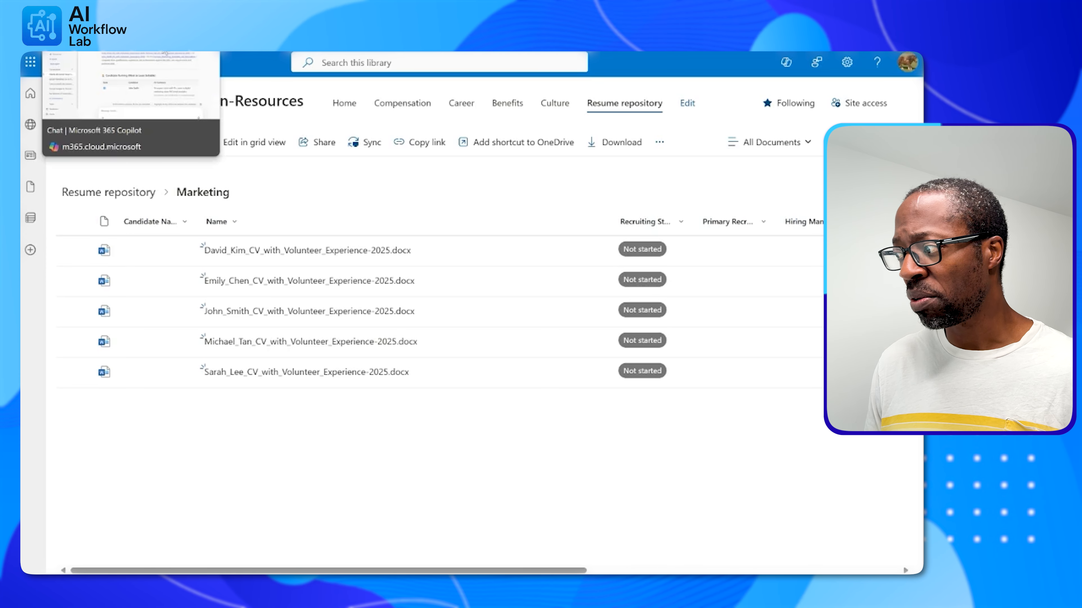
Step: Return to M365 Copilot and start a new agent using the manual Configure view
left_click(97, 53)
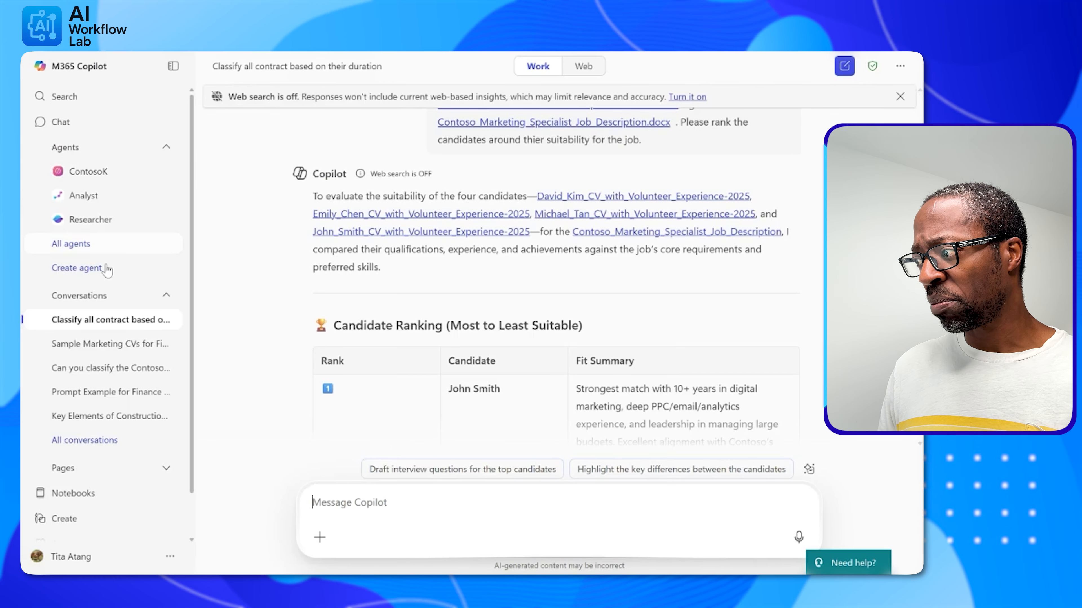
left_click(87, 269)
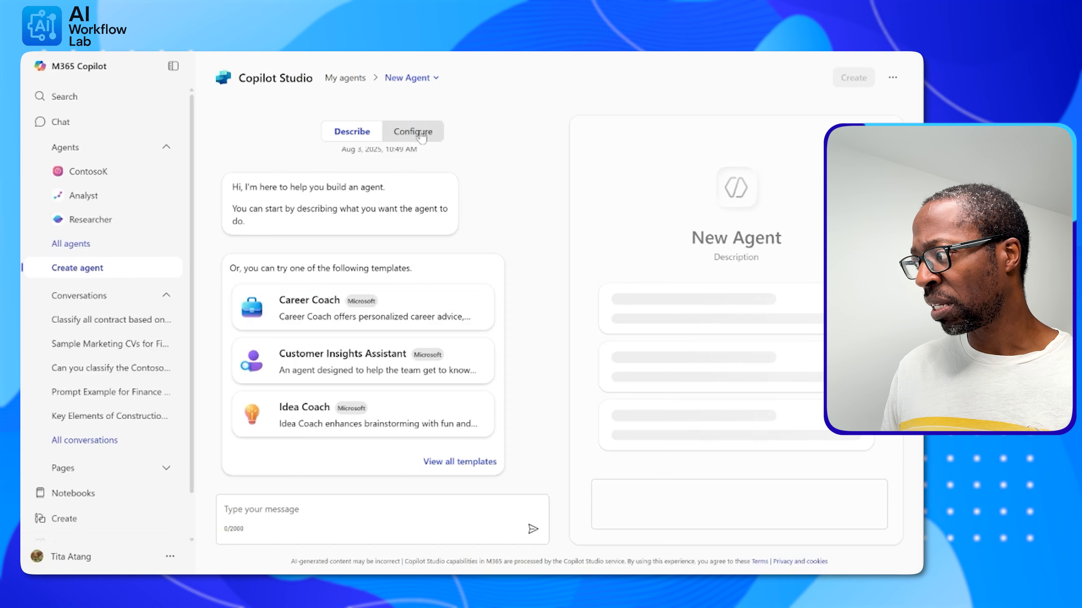
left_click(421, 134)
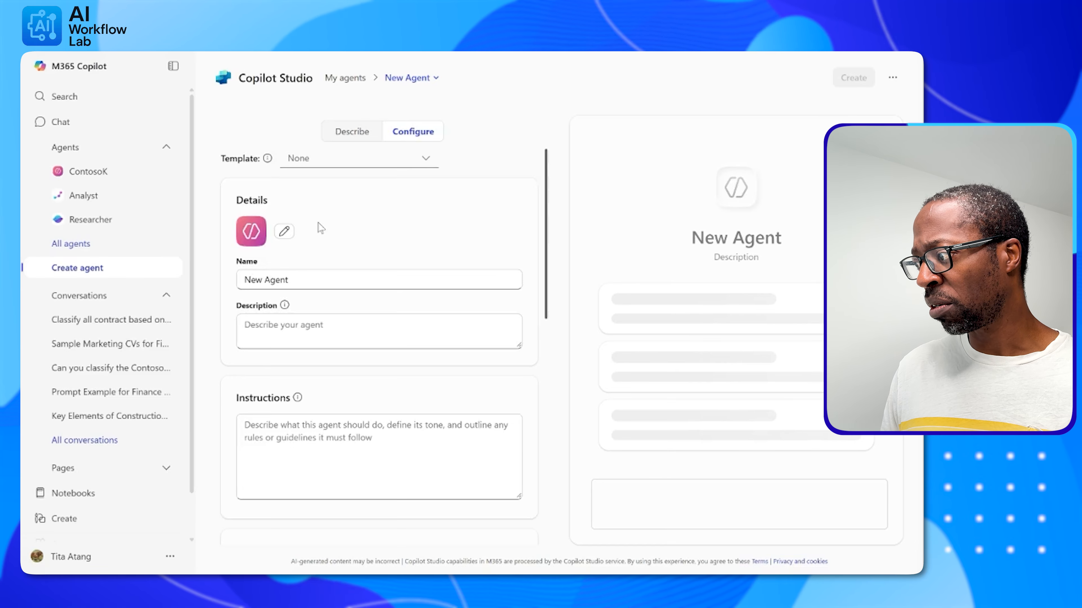
Step: Name the agent ContractEval and enter the description "Evaluate Contracts"
left_click(299, 280)
key("ctrl+a")
type("N")
key("BackSpace")
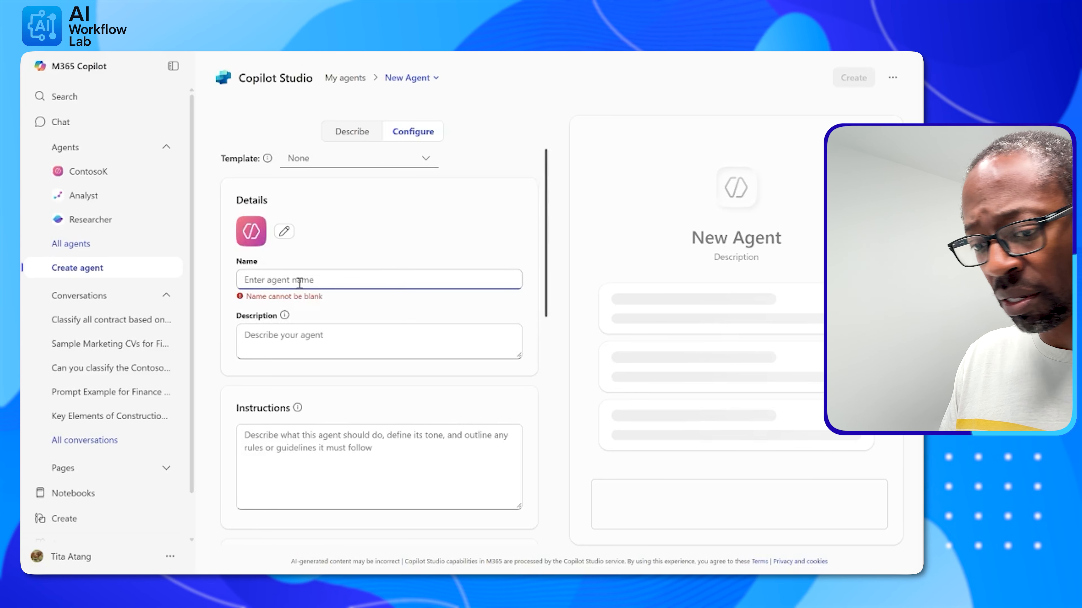
type("ContractEval")
left_click(348, 353)
type("Evaluate Contracts")
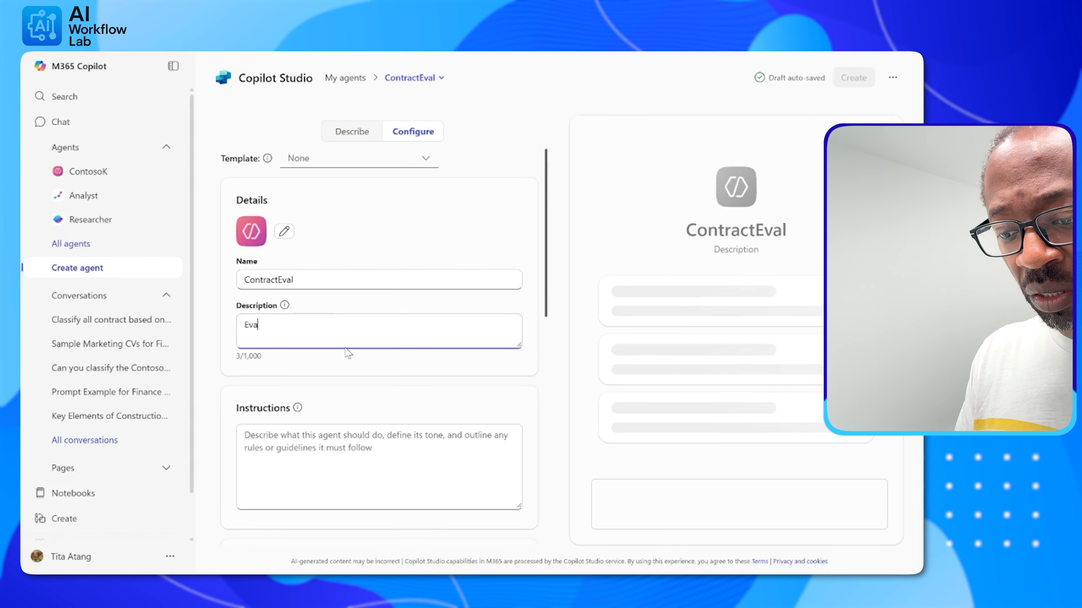
Step: Enter the agent instructions "Review contact and provide insights"
left_click(353, 432)
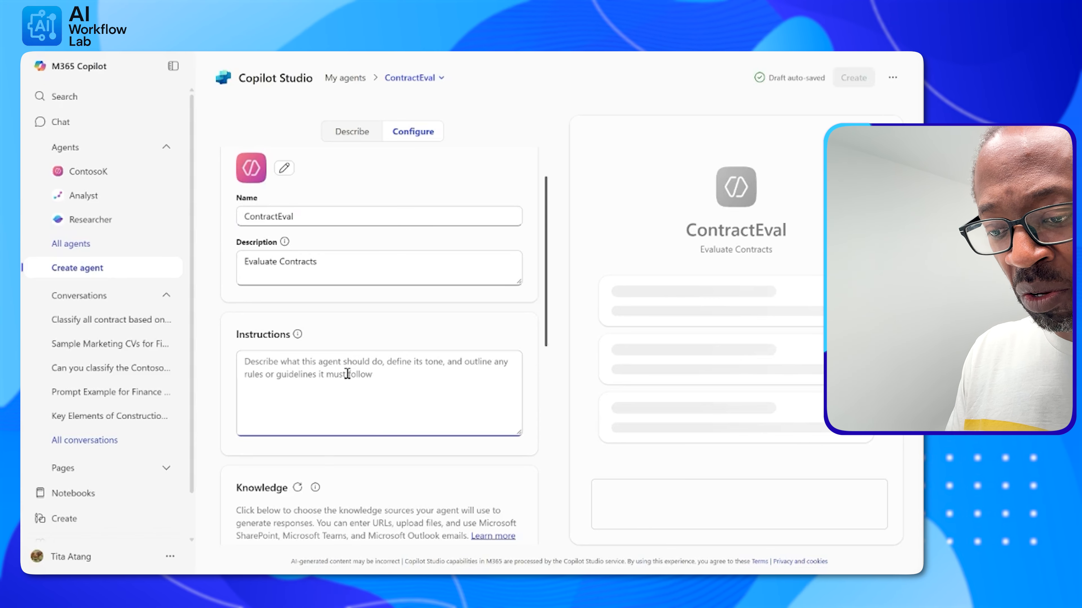
type("Review contact and pr")
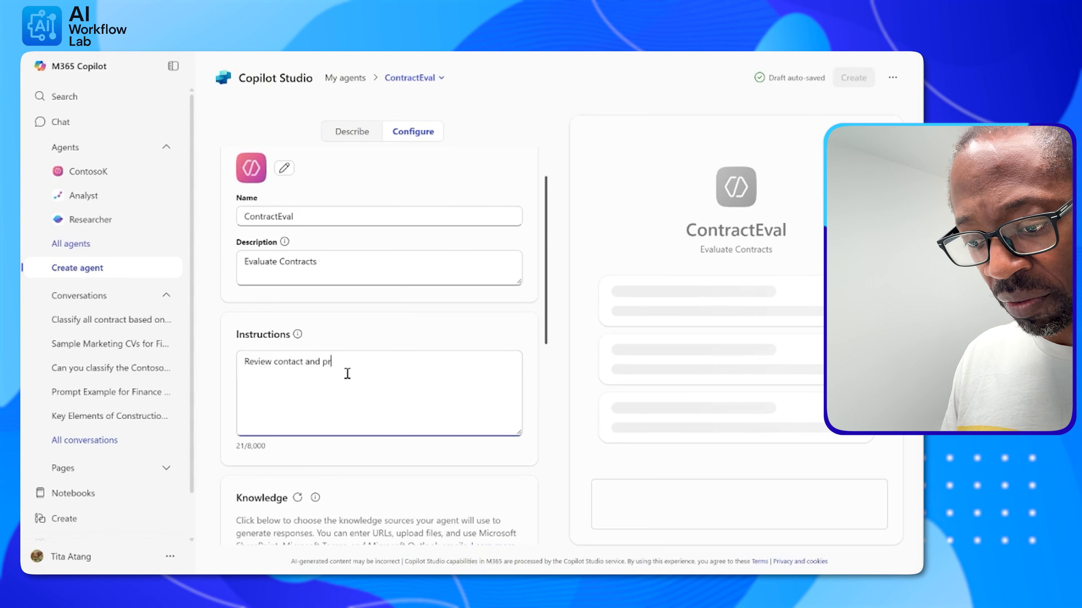
type("ovide insig")
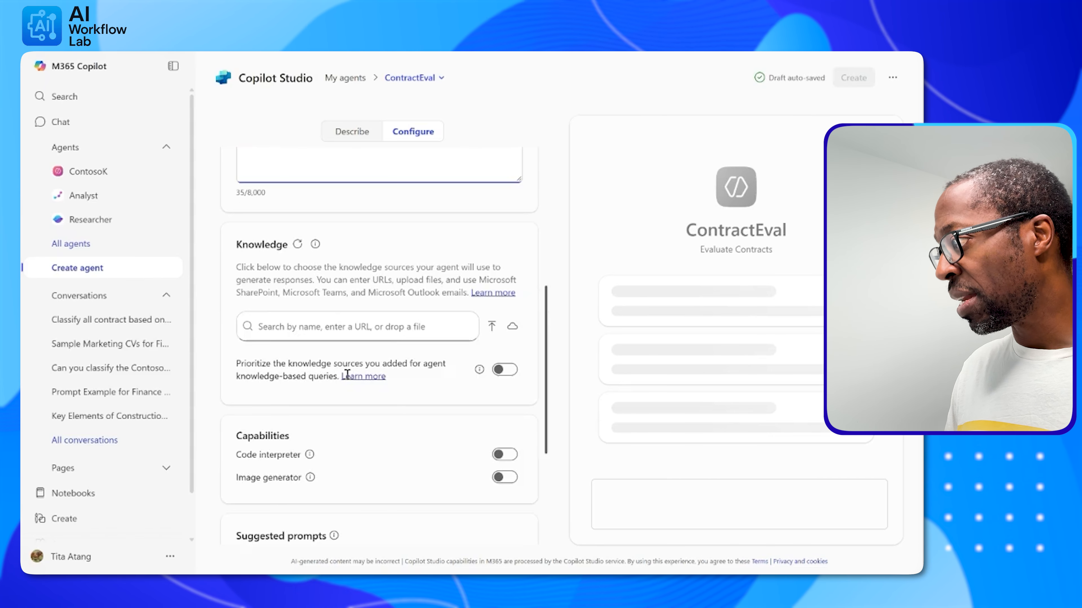
Step: Add the Operations SharePoint site as a knowledge source for the ContractEval agent
left_click(408, 331)
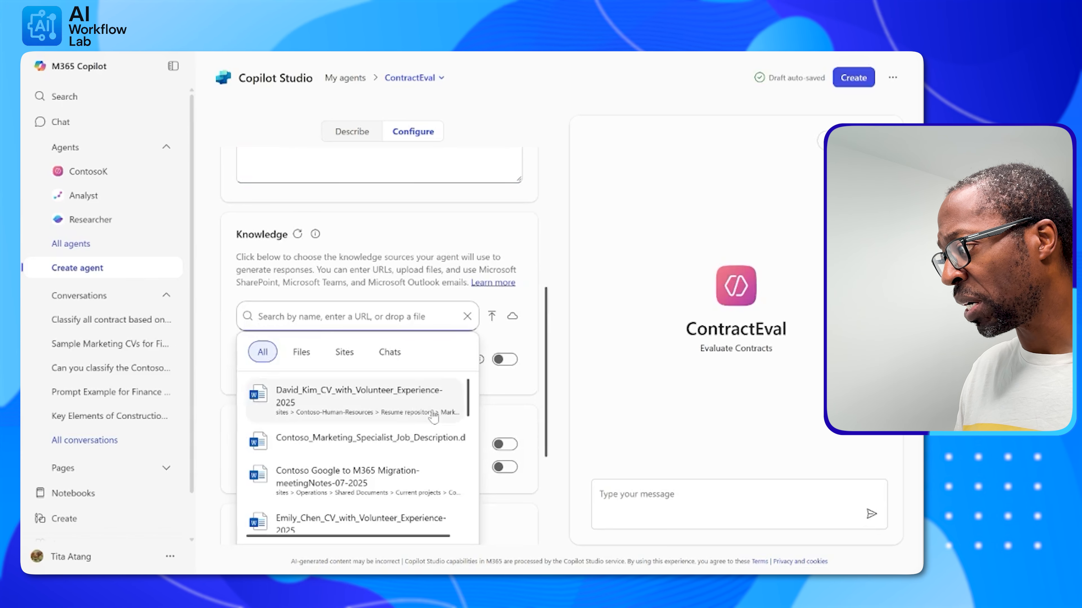
left_click_drag(467, 397, 466, 477)
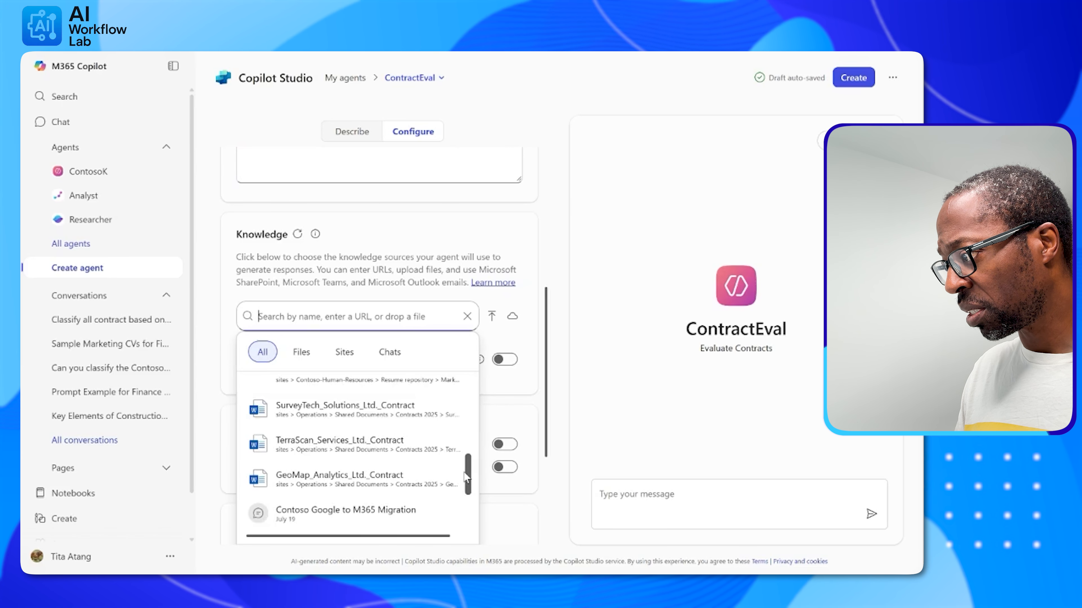
scroll(398, 456, "down", 3)
scroll(399, 456, "down", 1)
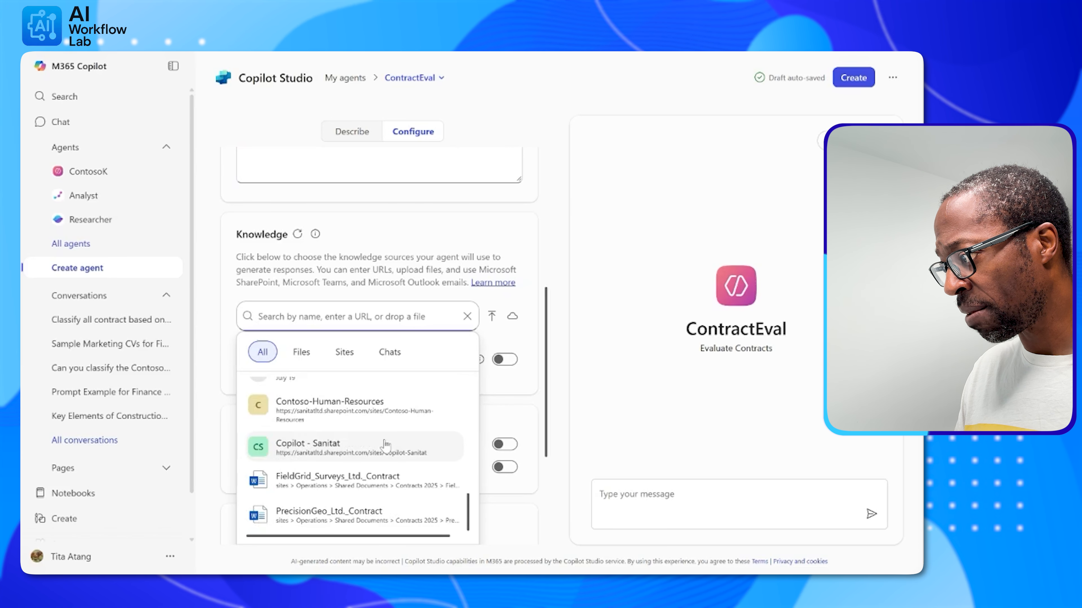
left_click(344, 352)
scroll(370, 433, "down", 1)
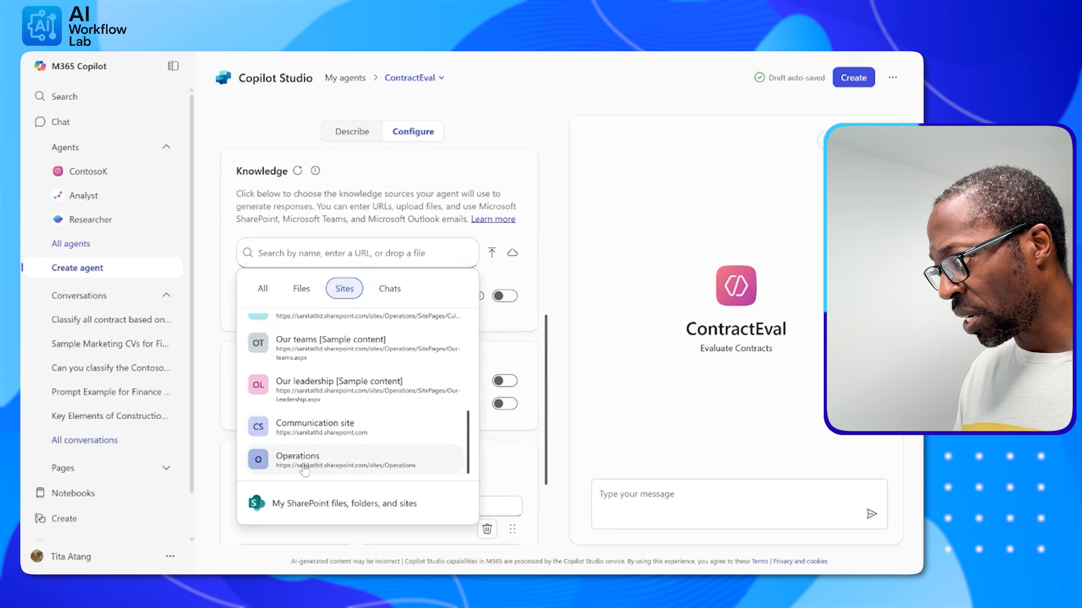
left_click(324, 454)
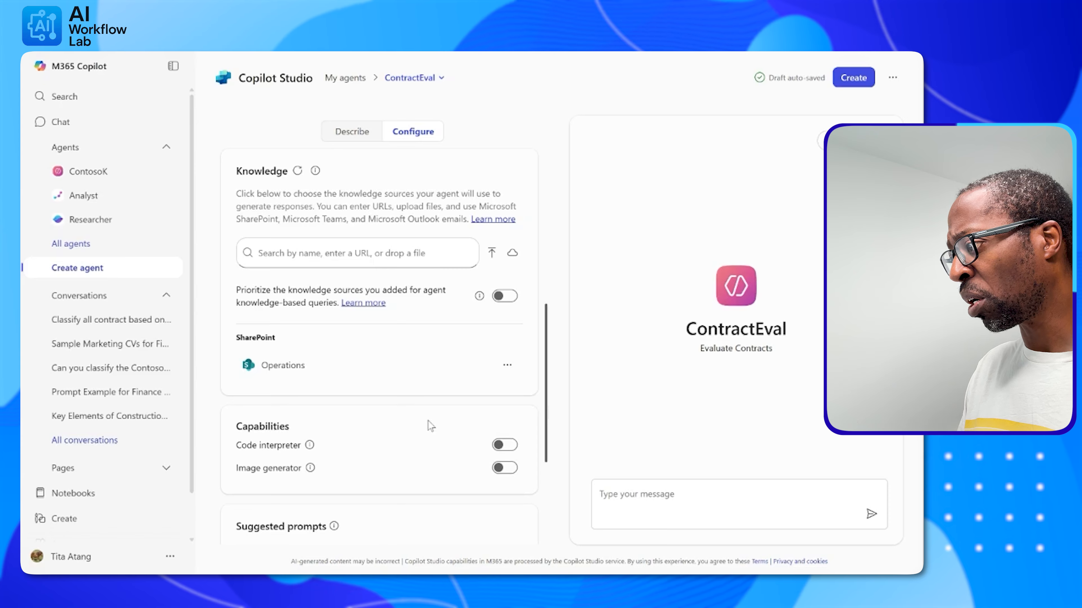
Step: Create the ContractEval agent and open an empty chat with it
scroll(430, 426, "up", 4)
scroll(430, 426, "up", 4)
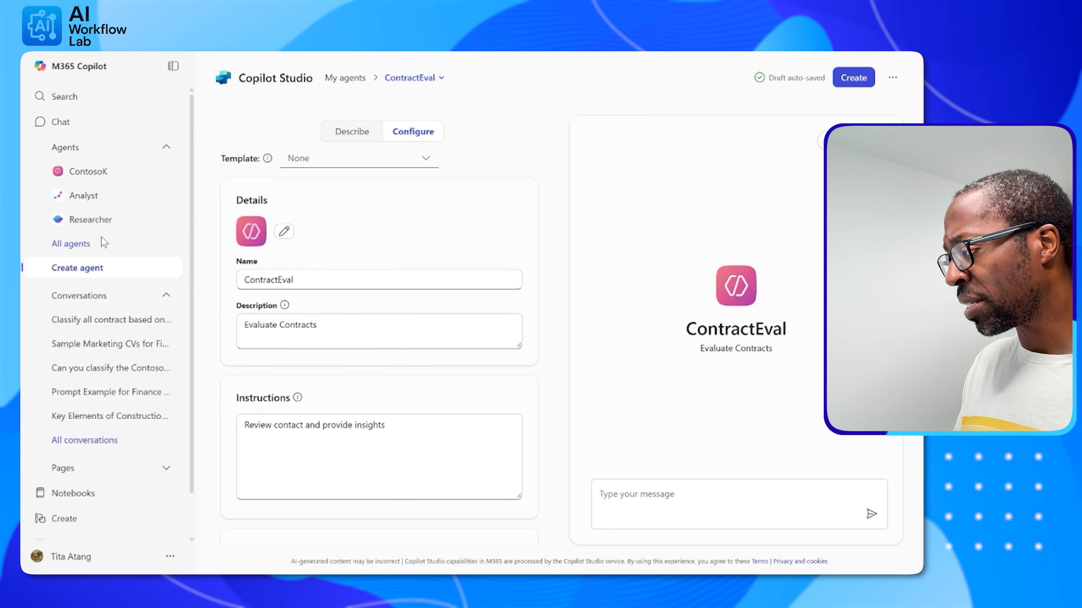
left_click(844, 77)
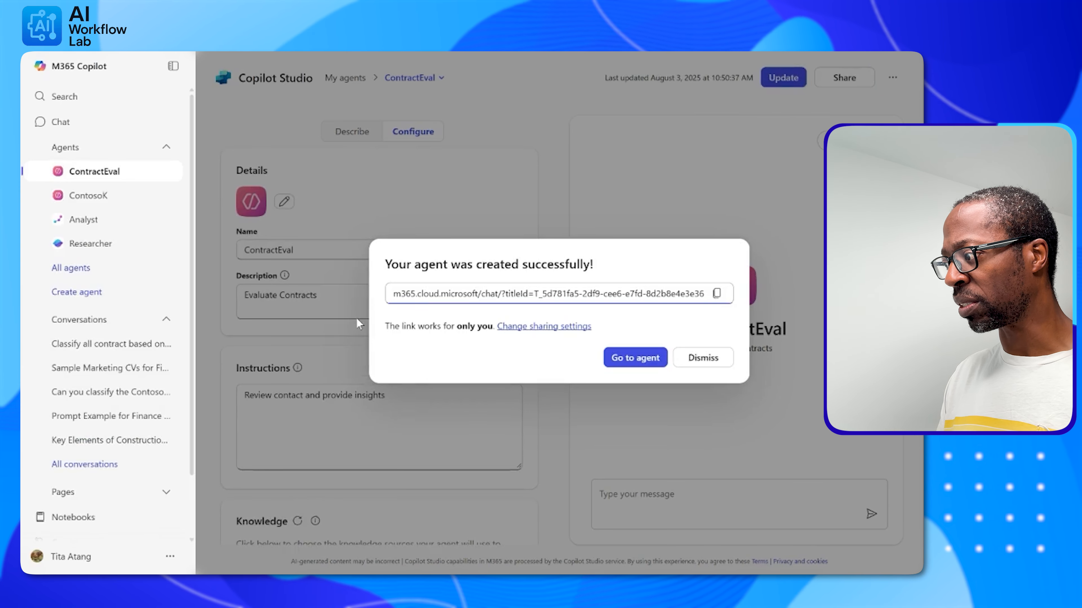
left_click(643, 363)
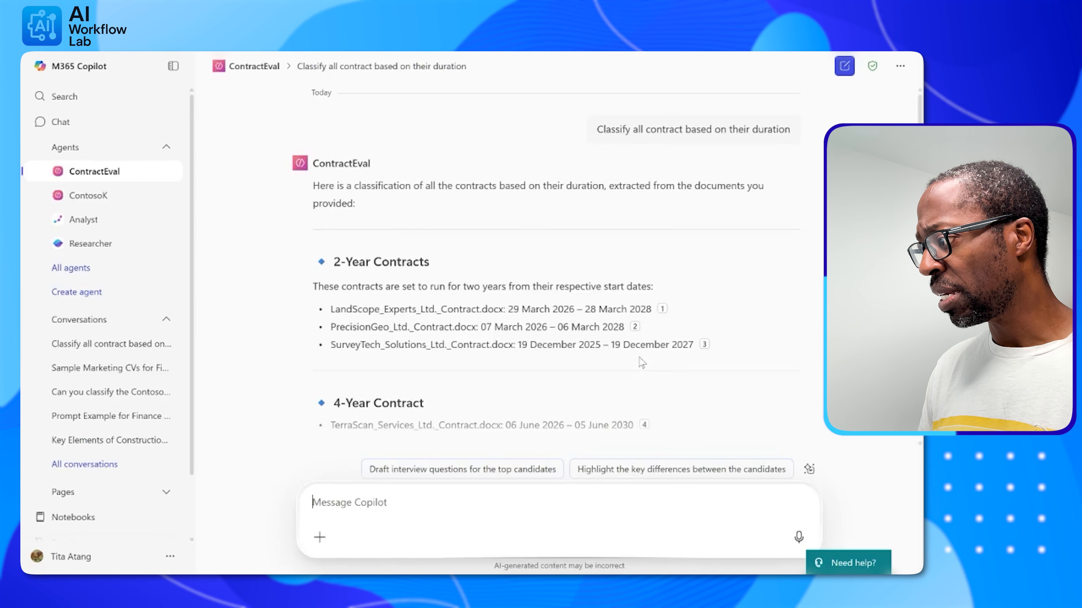
left_click(89, 197)
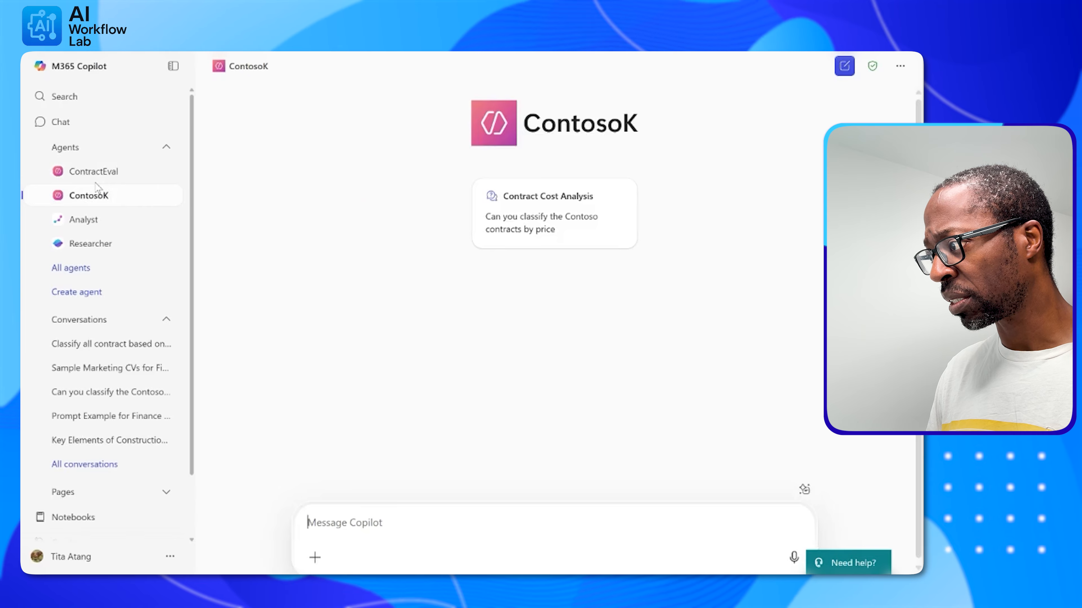
left_click(87, 171)
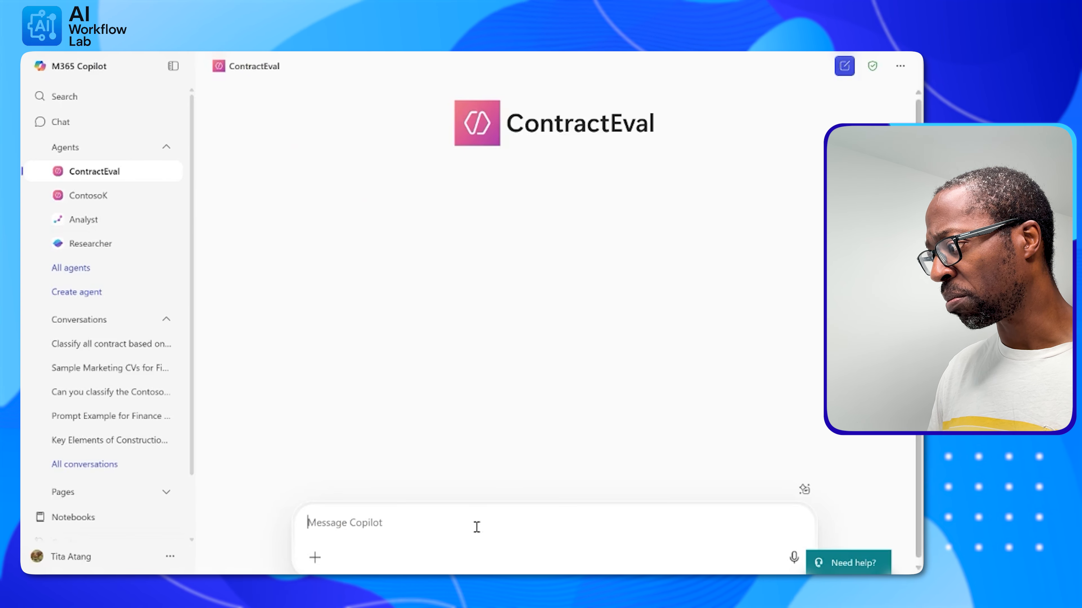
Step: Ask ContractEval "Can you list all the contract based on price", correcting the misspelled word before sending
type("Can you li")
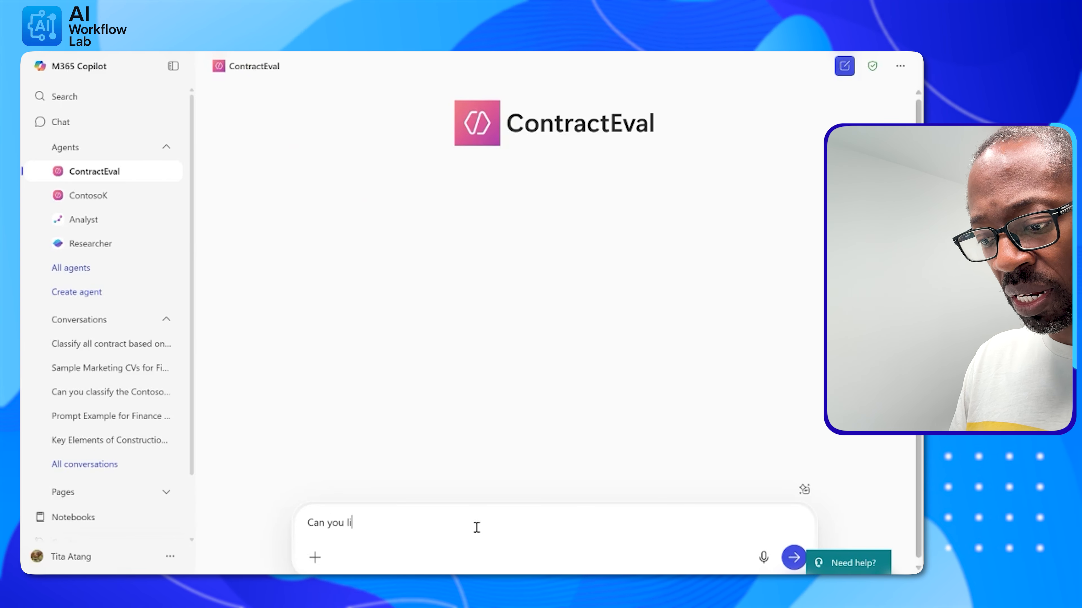
type("st all thwe ")
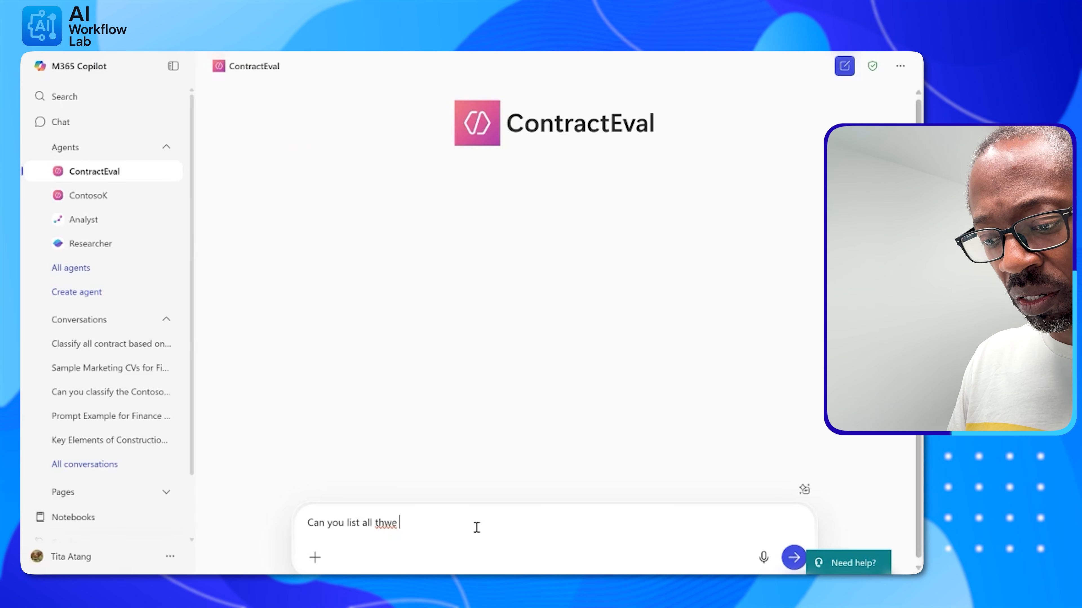
type("contract ")
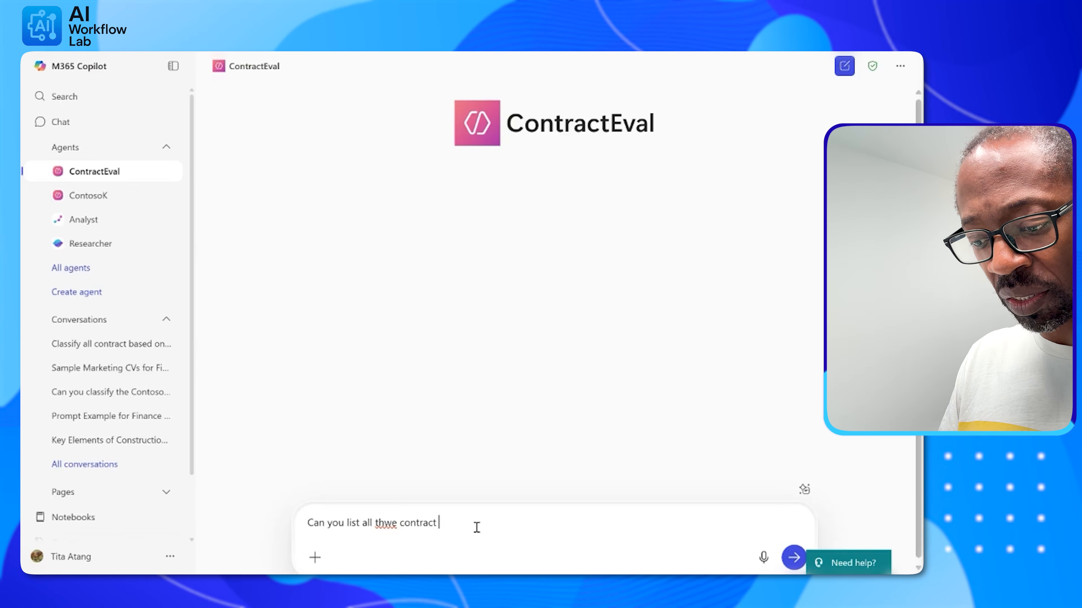
type("based on price")
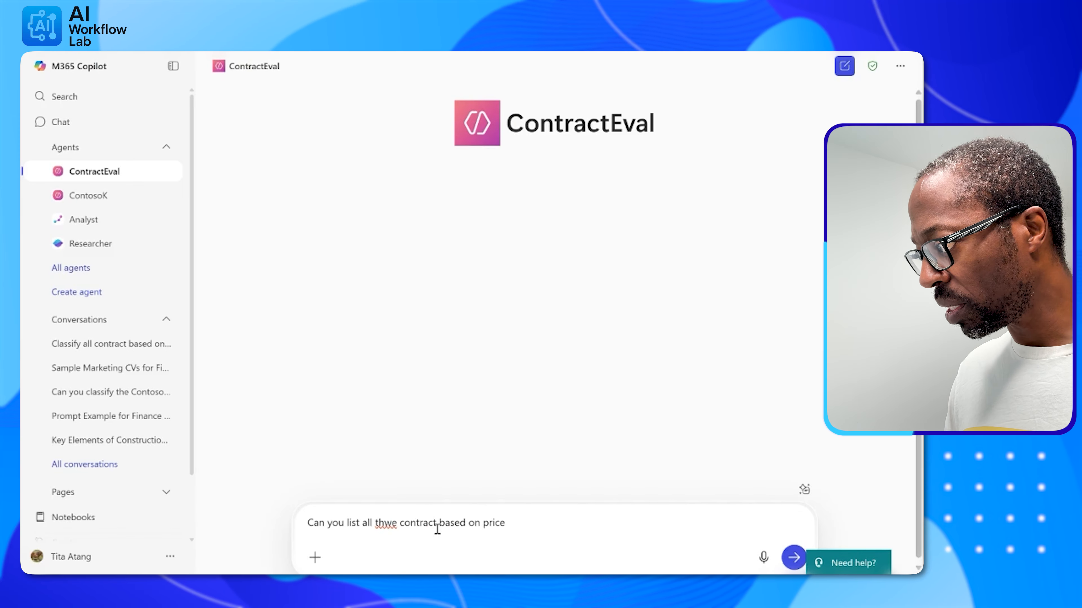
double_click(386, 523)
right_click(386, 523)
left_click(434, 296)
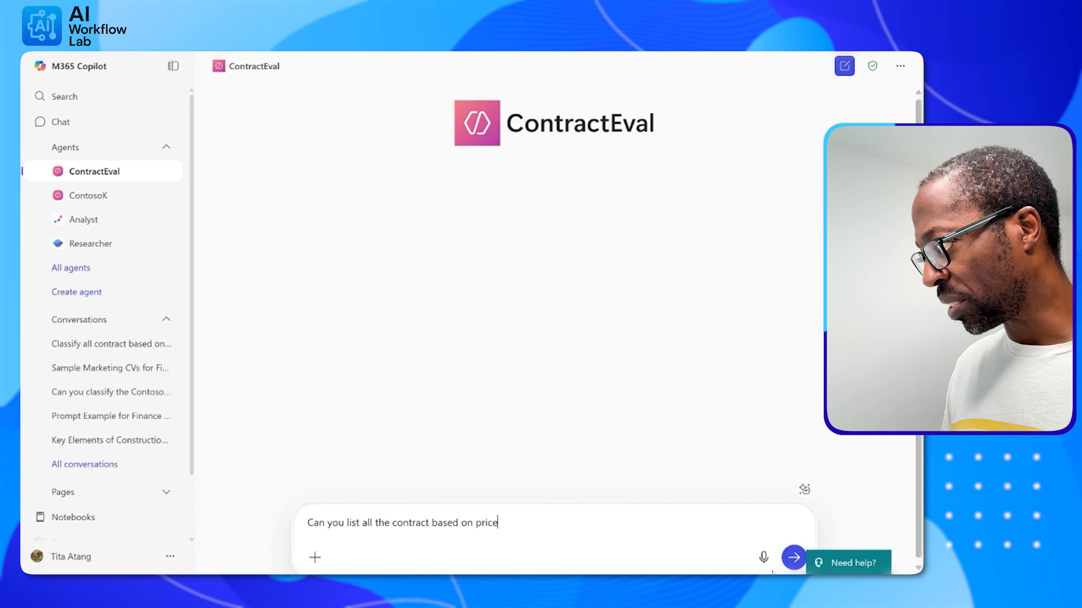
left_click(794, 559)
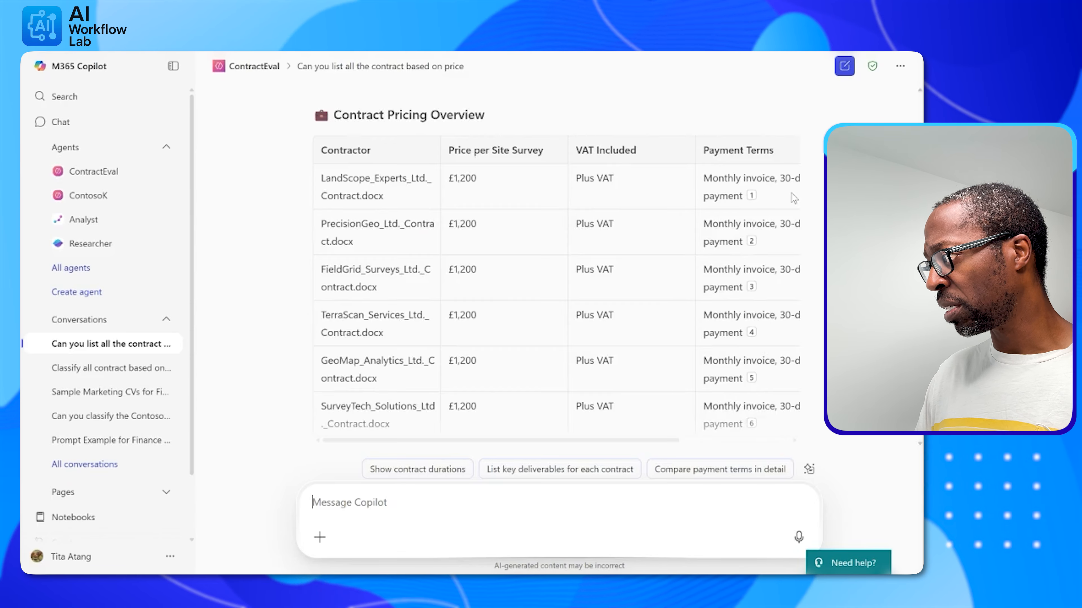
Step: Review the contract pricing table, the closing summary and the cited source documents in the agent's answer
scroll(753, 209, "down", 4)
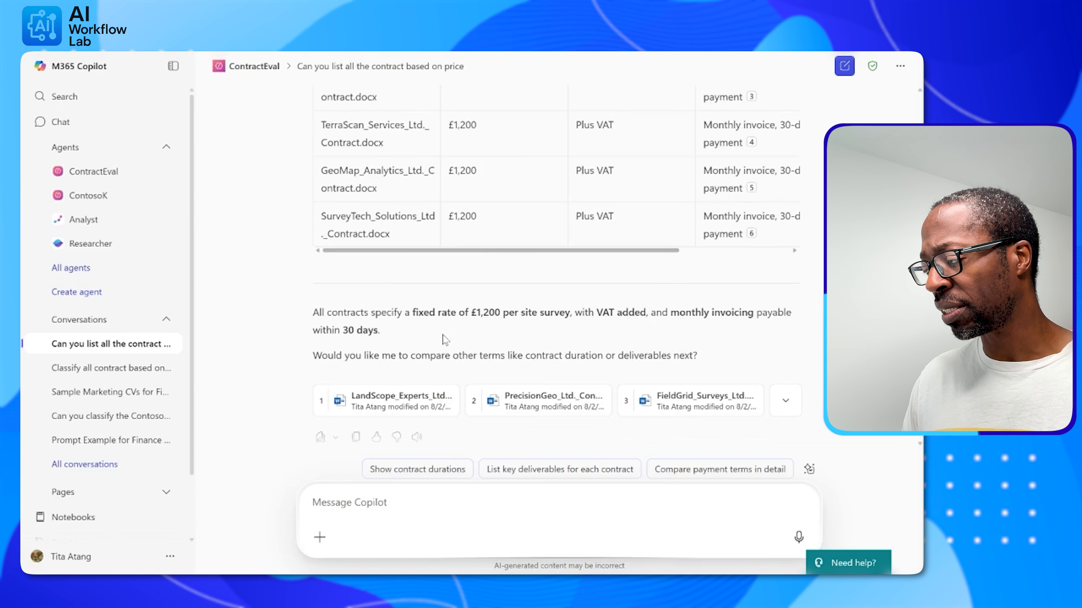
left_click(423, 514)
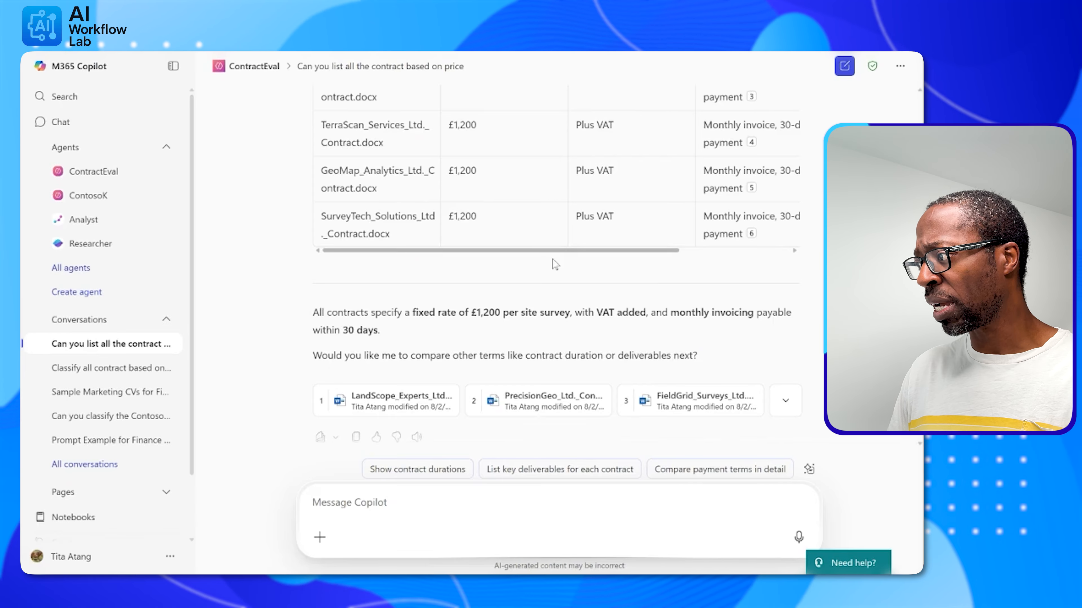
scroll(554, 318, "up", 5)
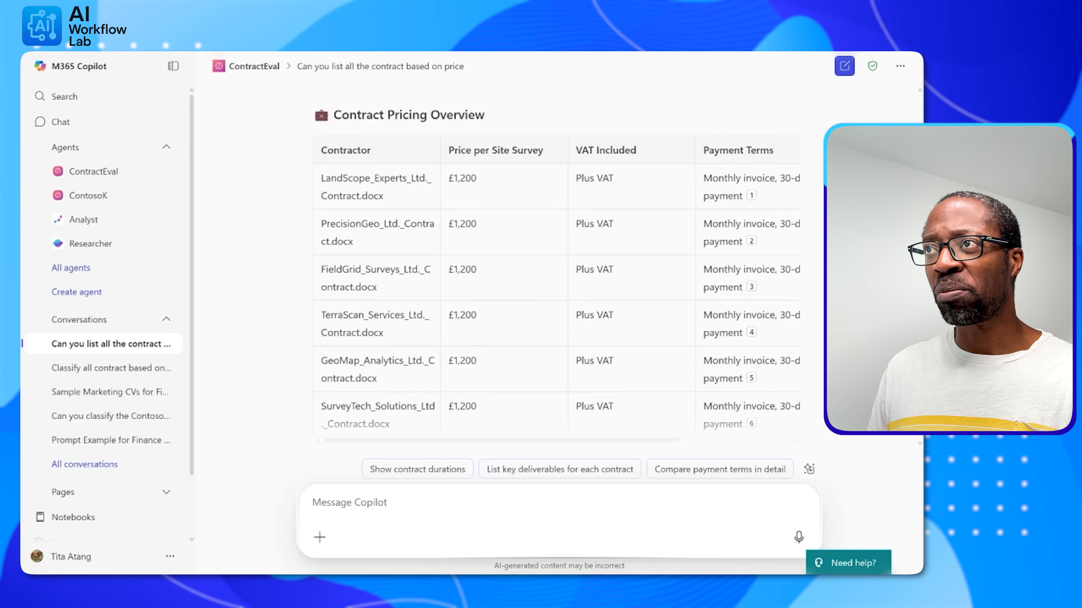
Step: Switch to the Word document containing the Prompt Framework and the finance analyst prompt
left_click_drag(306, 573, 235, 159)
left_click(743, 160)
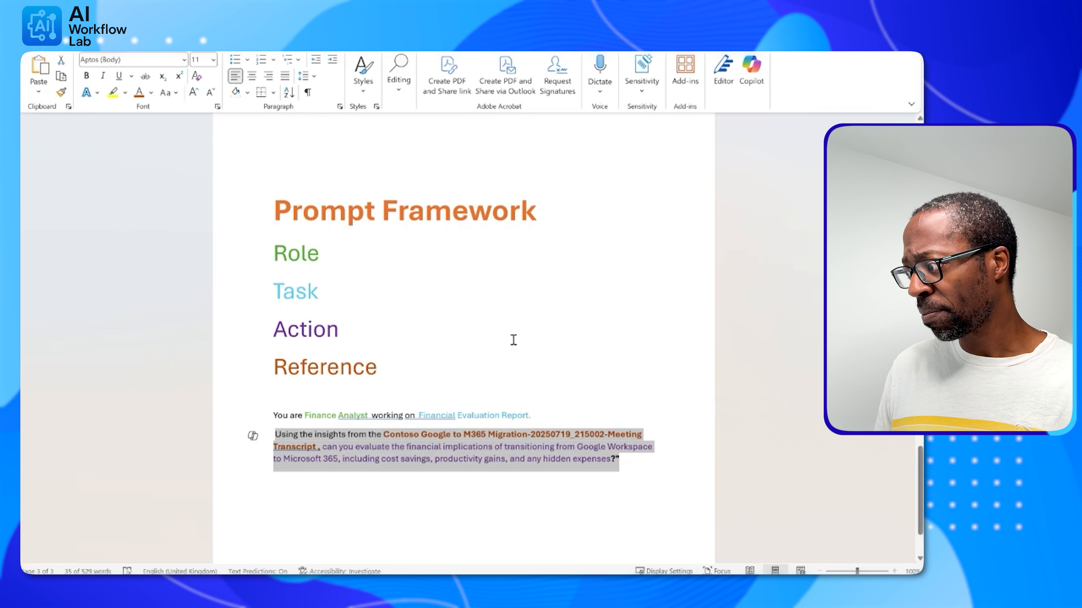